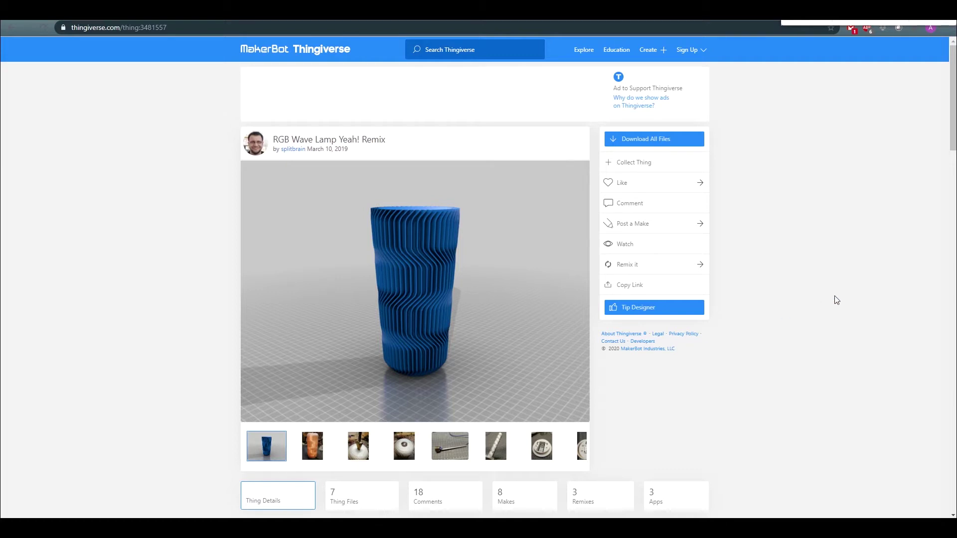
Bring up the lamp's list of downloadable files on its Thingiverse page.
{"action": "scroll", "coordinate": [836, 300], "scroll_direction": "down", "scroll_amount": 4}
{"action": "scroll", "coordinate": [835, 300], "scroll_direction": "up", "scroll_amount": 4}
{"action": "scroll", "coordinate": [443, 321], "scroll_direction": "down", "scroll_amount": 1}
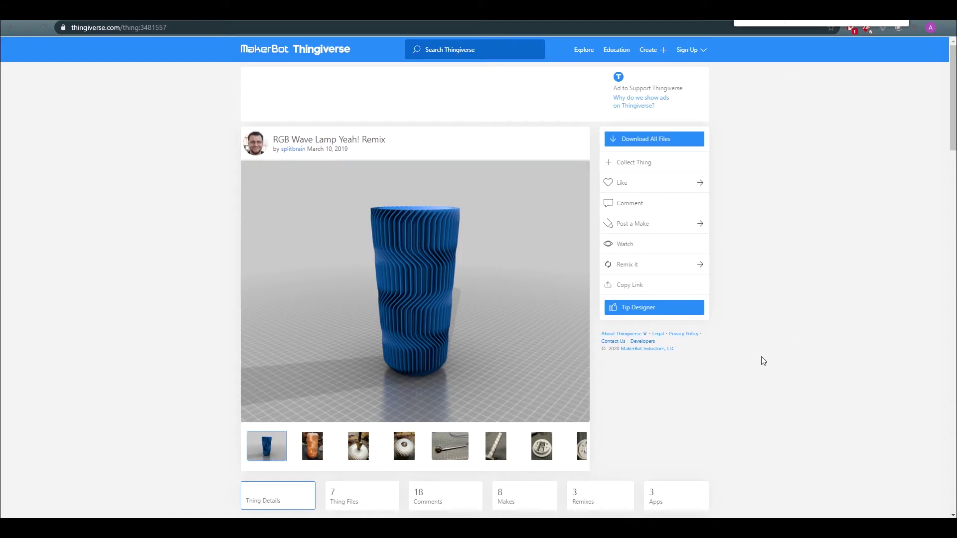
{"action": "scroll", "coordinate": [780, 333], "scroll_direction": "down", "scroll_amount": 3}
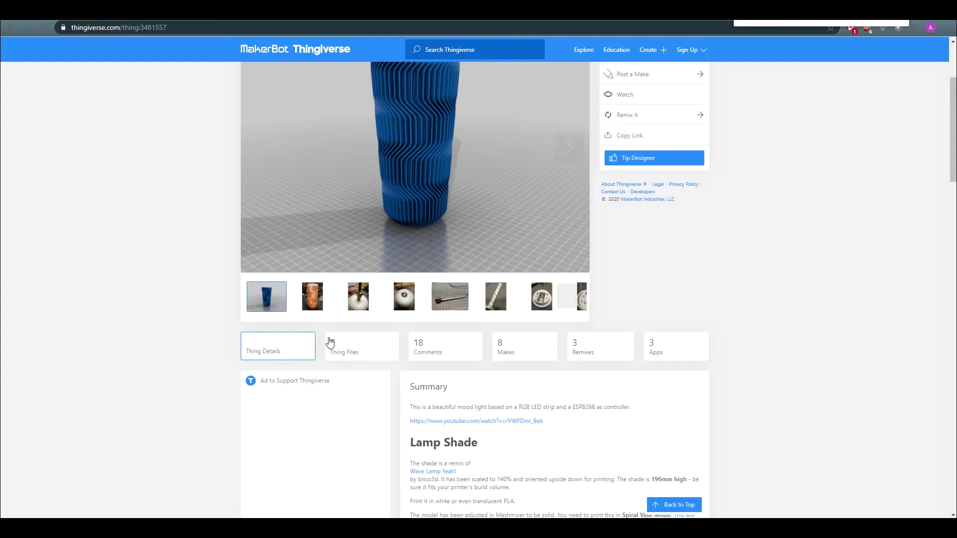
{"action": "left_click", "coordinate": [363, 355]}
{"action": "scroll", "coordinate": [376, 344], "scroll_direction": "down", "scroll_amount": 4}
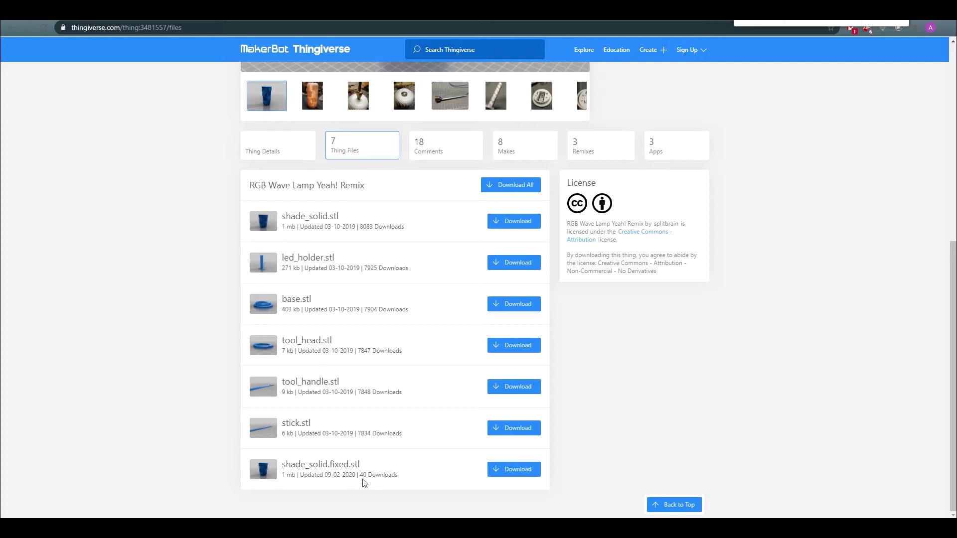
{"action": "scroll", "coordinate": [375, 467], "scroll_direction": "up", "scroll_amount": 1}
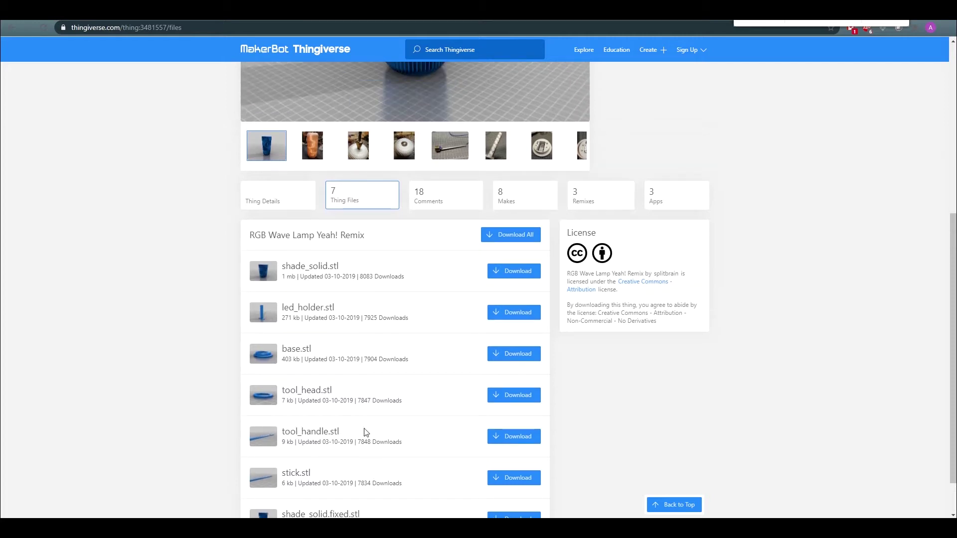
Save led_holder.stl, base.stl and shade_solid.fixed.stl, each into the RGB_LAMP folder.
{"action": "left_click", "coordinate": [519, 314]}
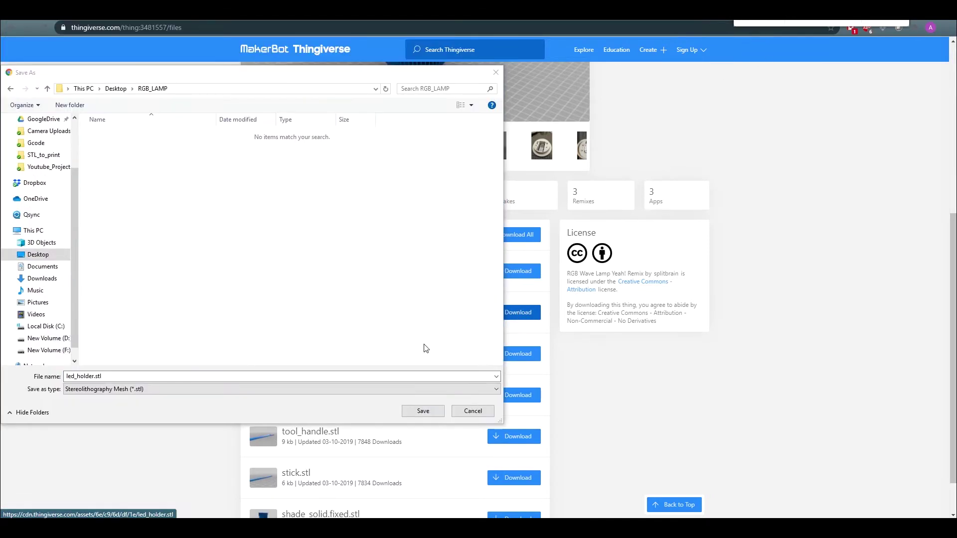
{"action": "left_click", "coordinate": [423, 411]}
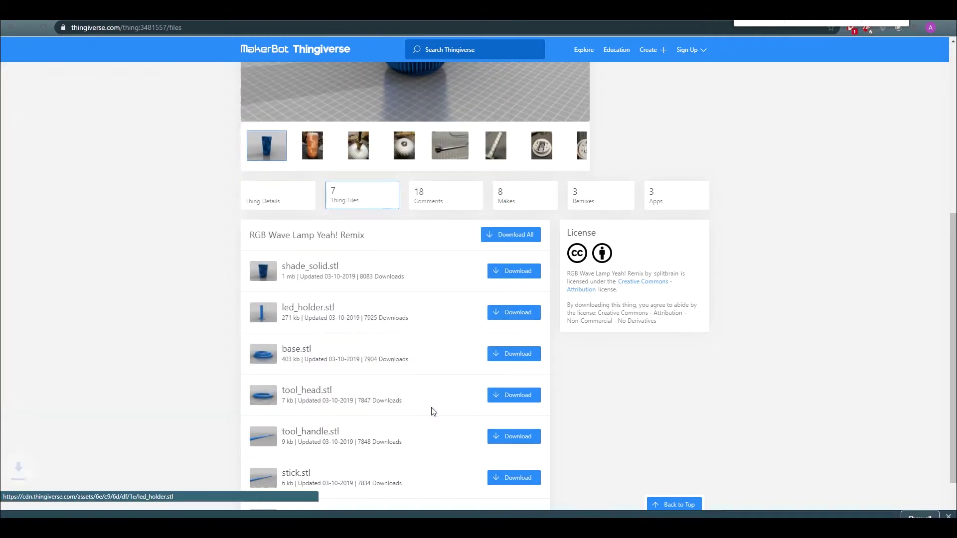
{"action": "scroll", "coordinate": [349, 339], "scroll_direction": "down", "scroll_amount": 1}
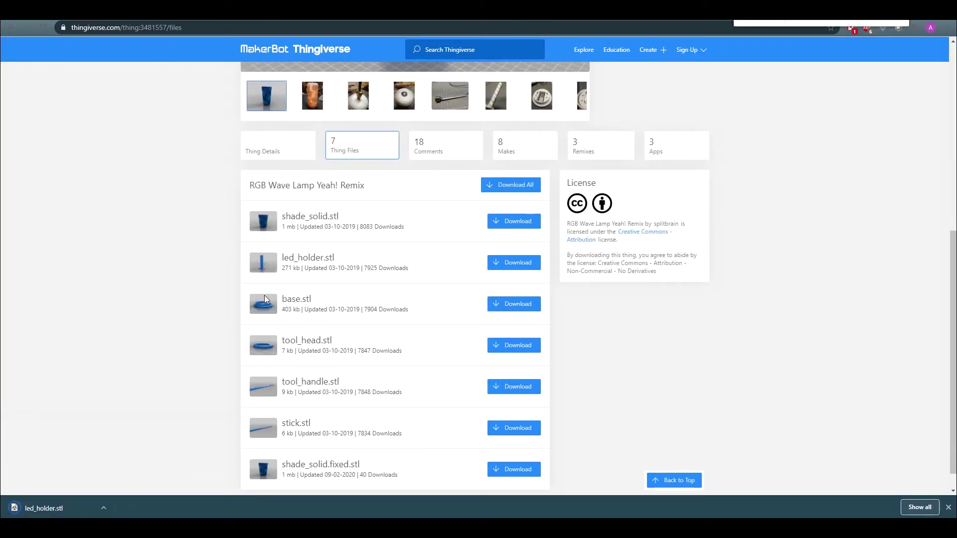
{"action": "left_click", "coordinate": [499, 305]}
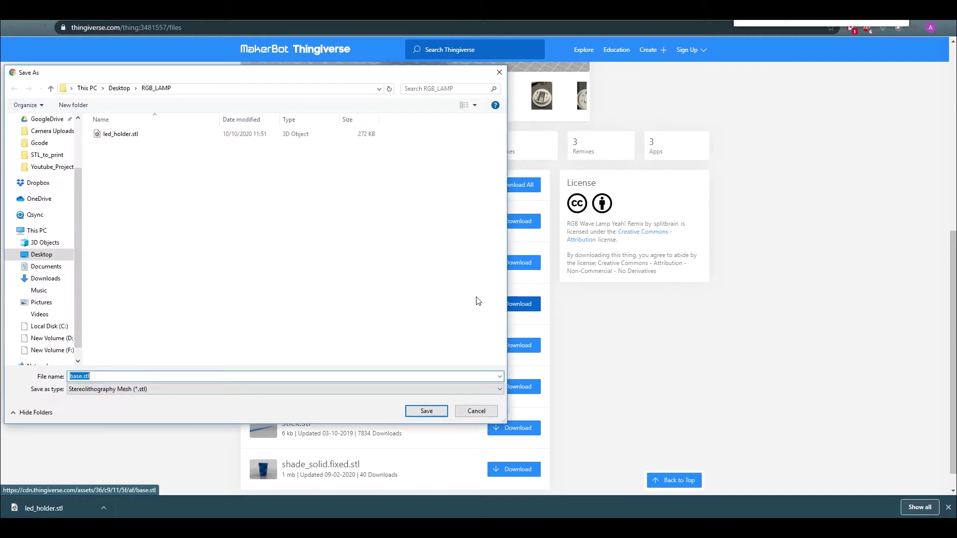
{"action": "left_click", "coordinate": [424, 412]}
{"action": "scroll", "coordinate": [327, 369], "scroll_direction": "down", "scroll_amount": 1}
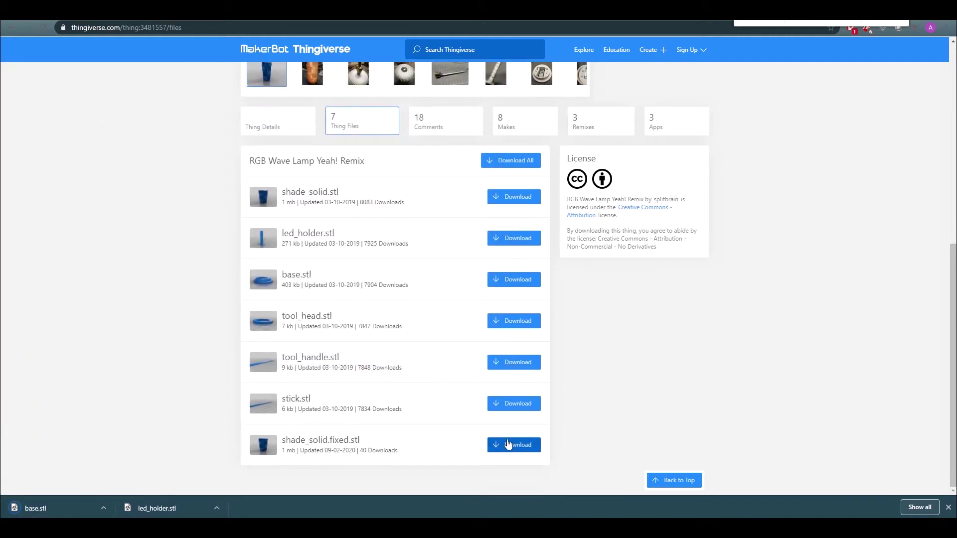
{"action": "left_click", "coordinate": [508, 444]}
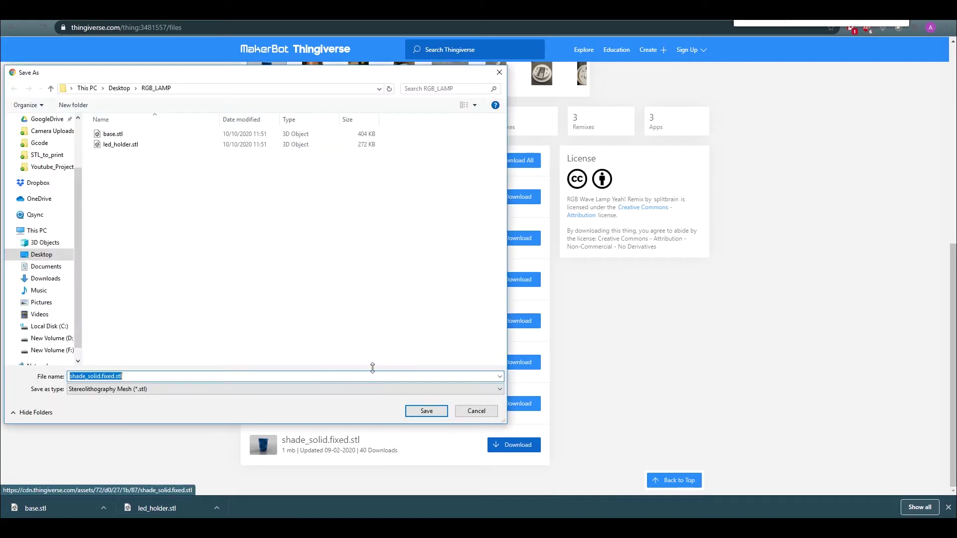
{"action": "left_click", "coordinate": [419, 414]}
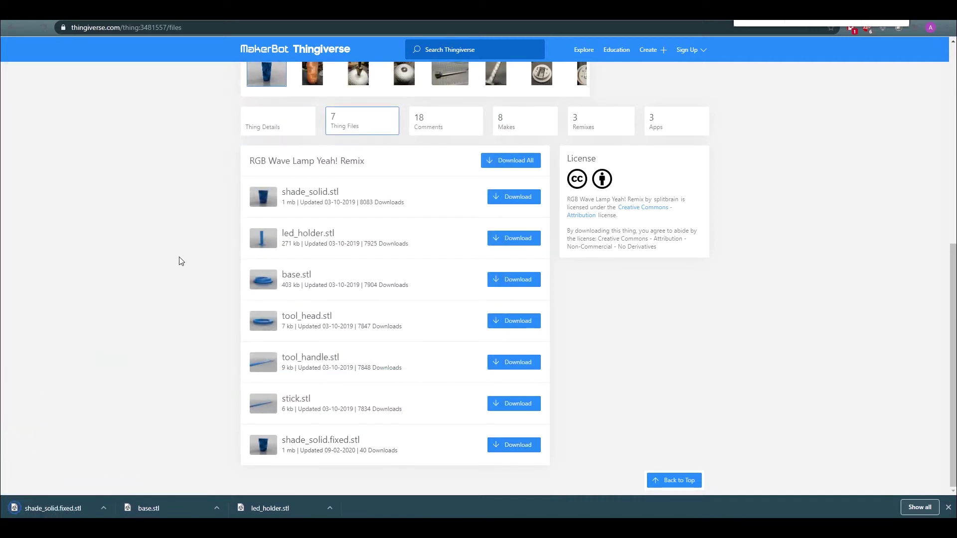
{"action": "scroll", "coordinate": [181, 261], "scroll_direction": "up", "scroll_amount": 7}
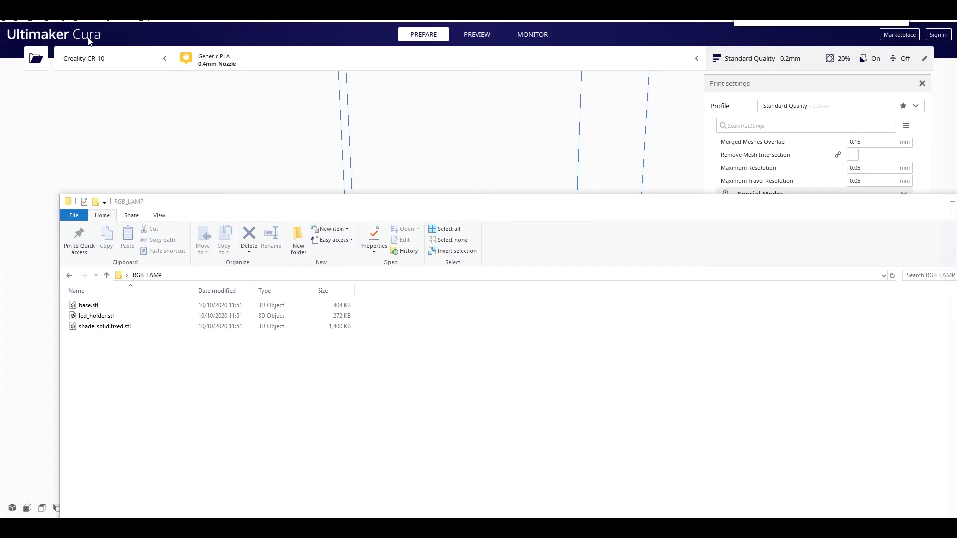
Drag shade_solid.fixed.stl from the RGB_LAMP window onto the Creality CR-10 build plate.
{"action": "left_click_drag", "start_coordinate": [411, 206], "coordinate": [434, 164]}
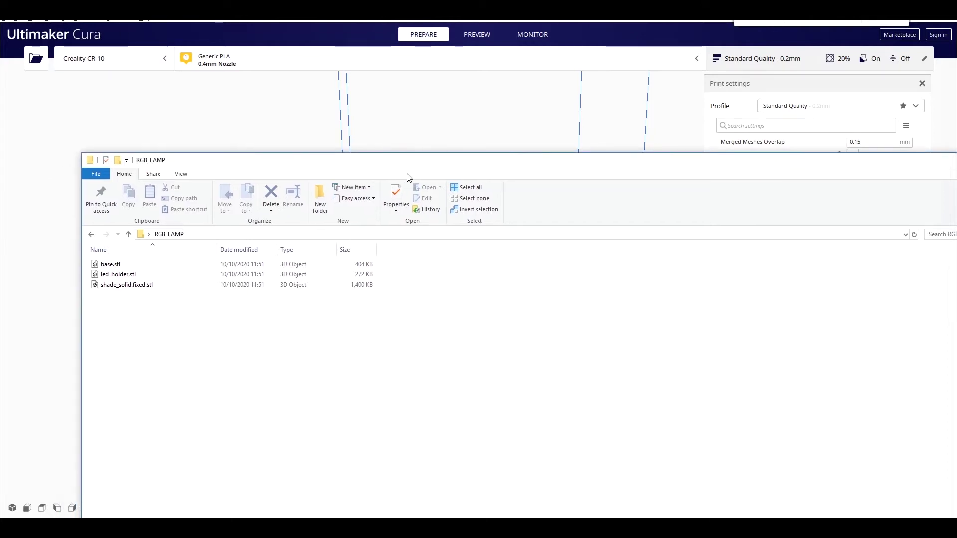
{"action": "left_click_drag", "start_coordinate": [271, 166], "coordinate": [760, 228]}
{"action": "left_click", "coordinate": [662, 347]}
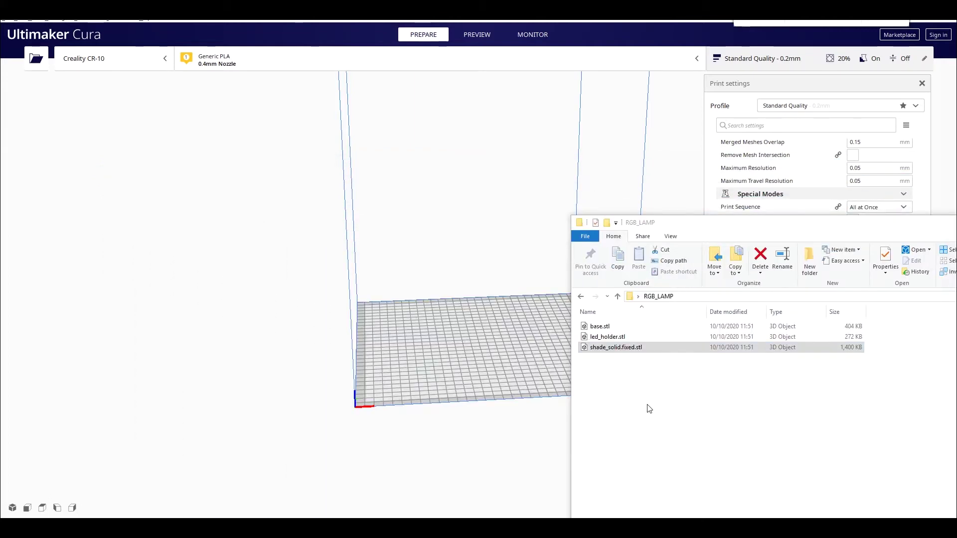
{"action": "left_click_drag", "start_coordinate": [640, 352], "coordinate": [479, 333]}
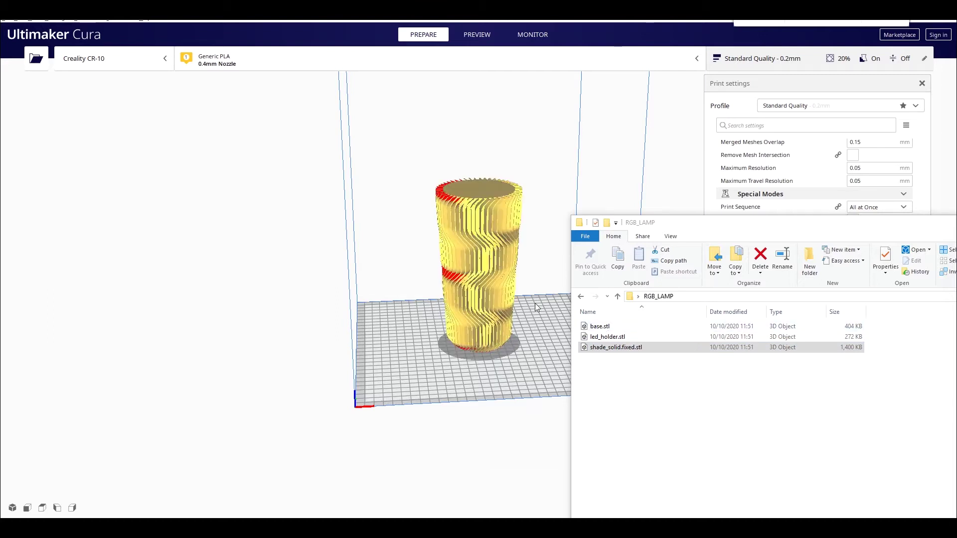
{"action": "left_click_drag", "start_coordinate": [785, 222], "coordinate": [583, 237]}
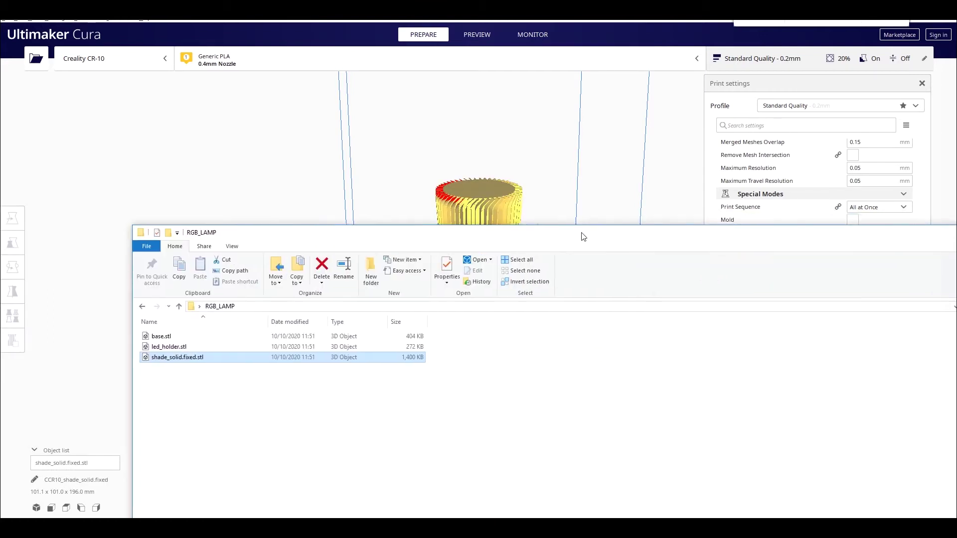
{"action": "left_click_drag", "start_coordinate": [880, 226], "coordinate": [790, 239]}
{"action": "left_click", "coordinate": [829, 228]}
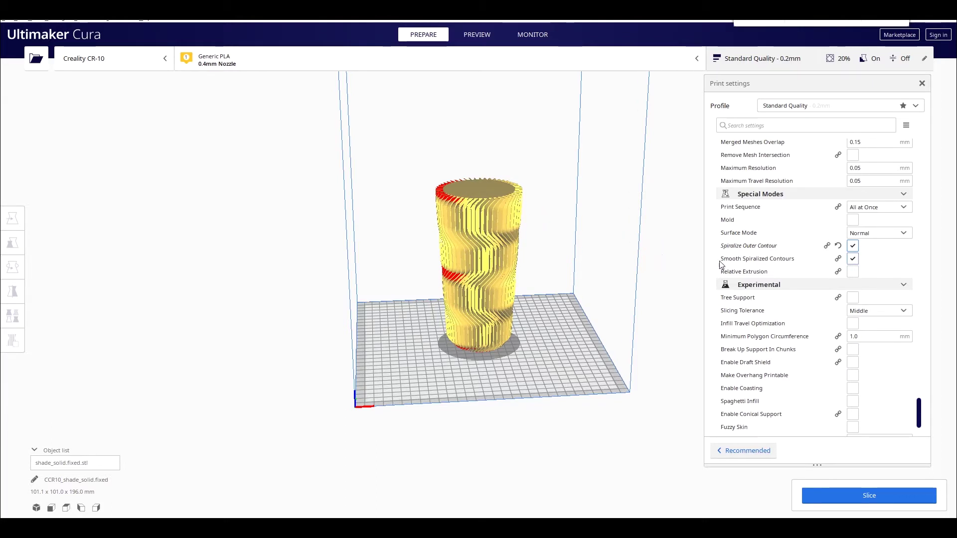
{"action": "mouse_move", "coordinate": [733, 252]}
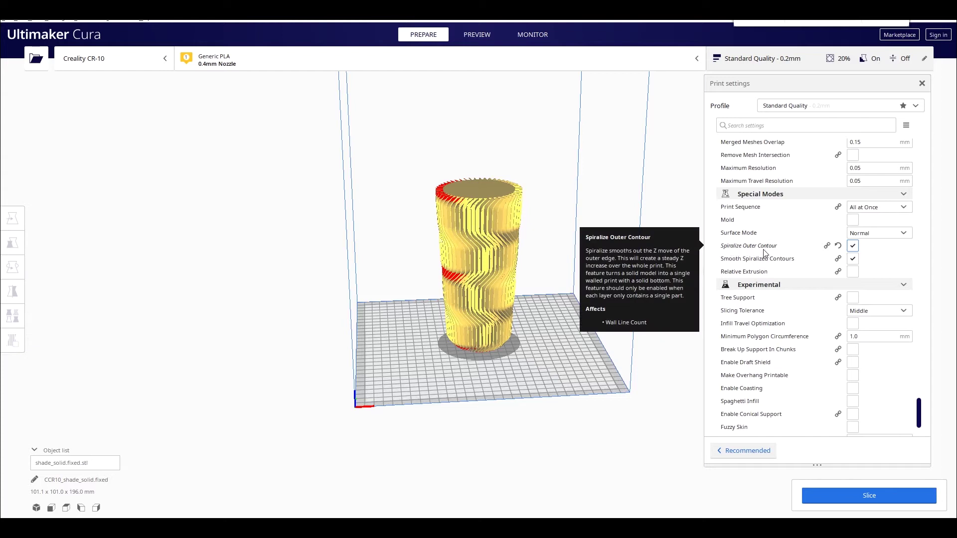
{"action": "left_click", "coordinate": [857, 258]}
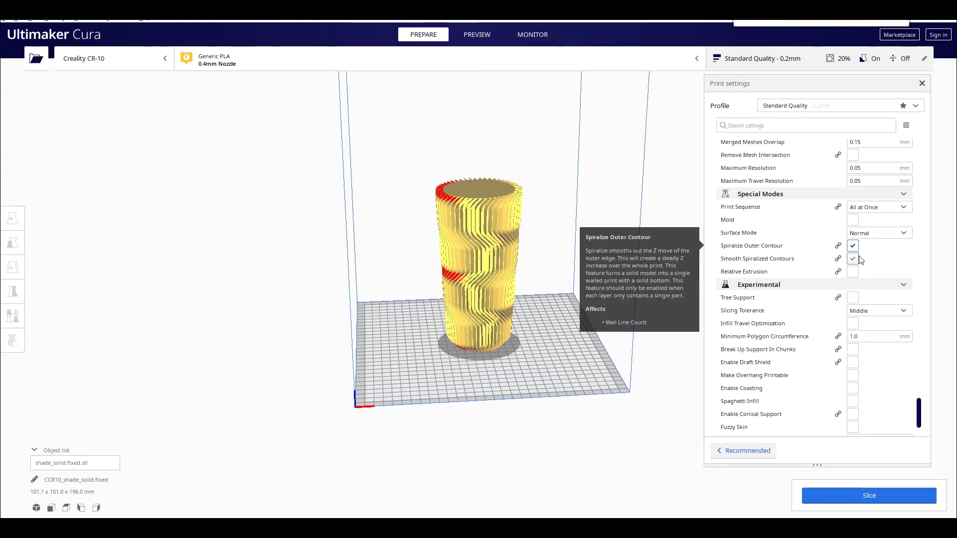
{"action": "left_click", "coordinate": [852, 246]}
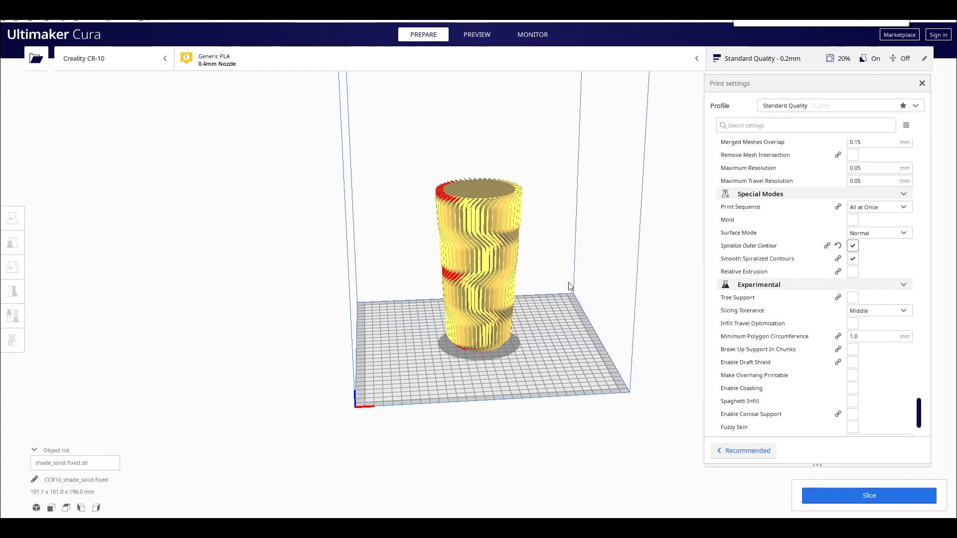
{"action": "scroll", "coordinate": [939, 350], "scroll_direction": "up", "scroll_amount": 1}
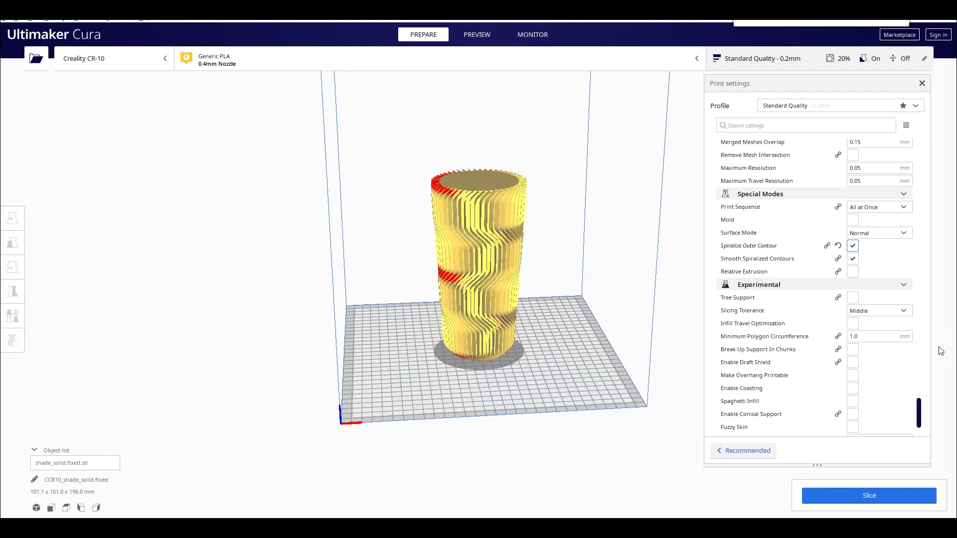
{"action": "scroll", "coordinate": [859, 337], "scroll_direction": "up", "scroll_amount": 3}
{"action": "scroll", "coordinate": [859, 338], "scroll_direction": "up", "scroll_amount": 20}
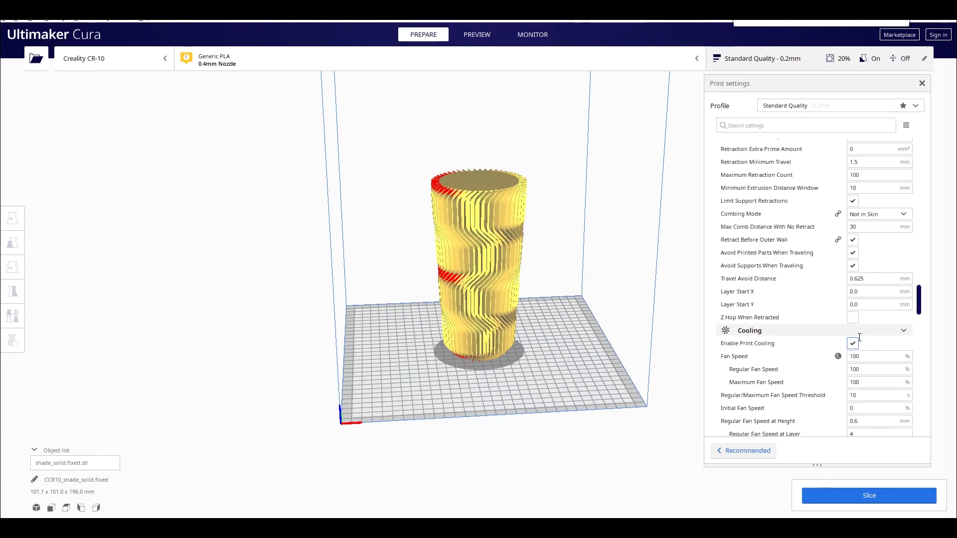
{"action": "scroll", "coordinate": [859, 338], "scroll_direction": "up", "scroll_amount": 15}
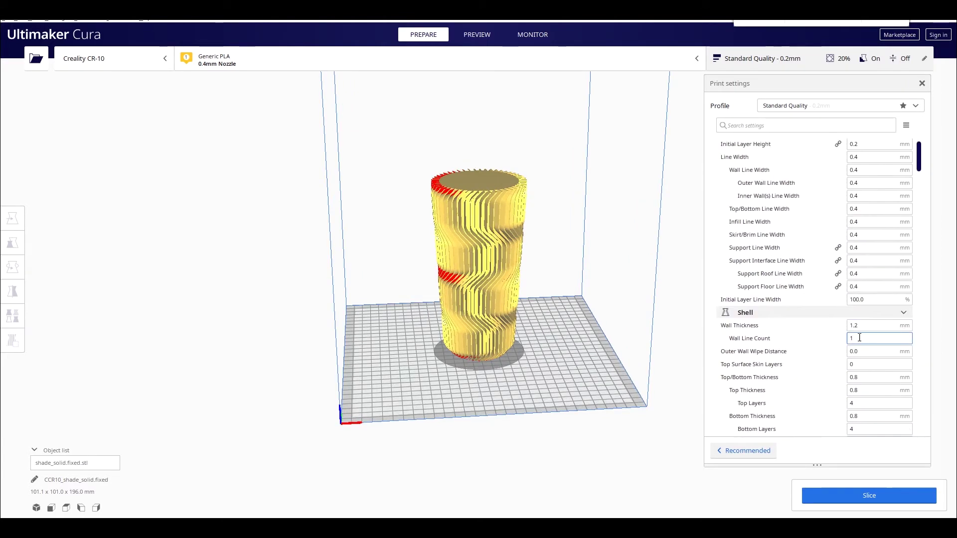
{"action": "scroll", "coordinate": [859, 337], "scroll_direction": "down", "scroll_amount": 2}
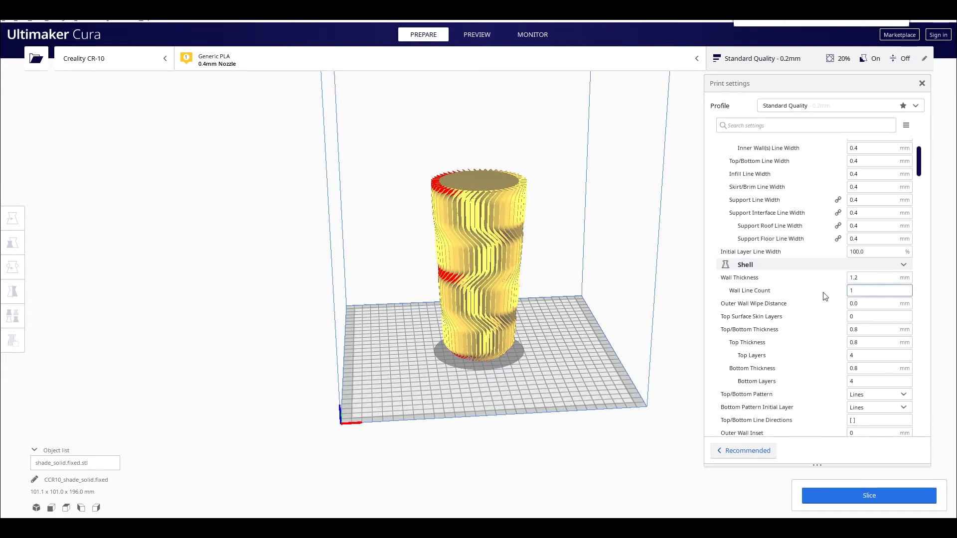
{"action": "mouse_move", "coordinate": [845, 289]}
{"action": "scroll", "coordinate": [847, 291], "scroll_direction": "down", "scroll_amount": 11}
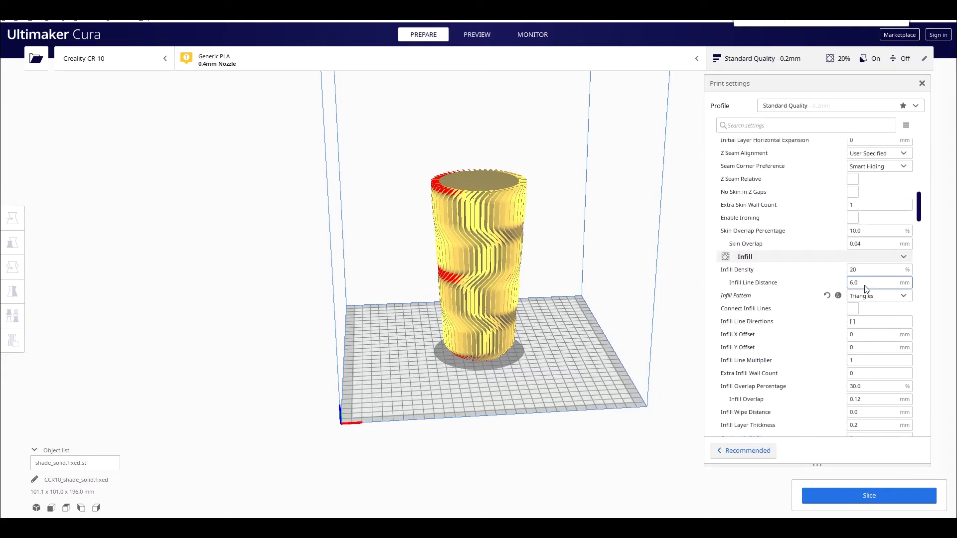
{"action": "scroll", "coordinate": [866, 295], "scroll_direction": "down", "scroll_amount": 1}
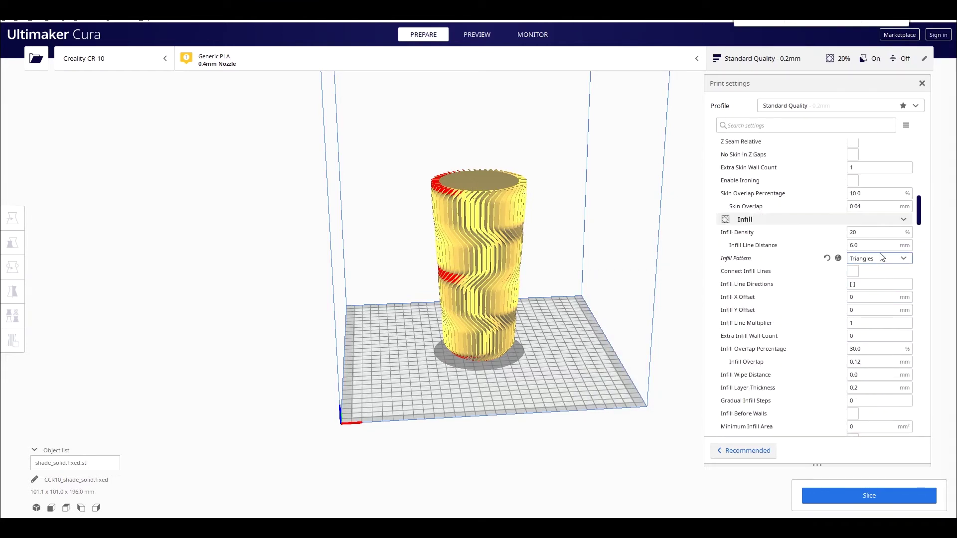
{"action": "mouse_move", "coordinate": [880, 233]}
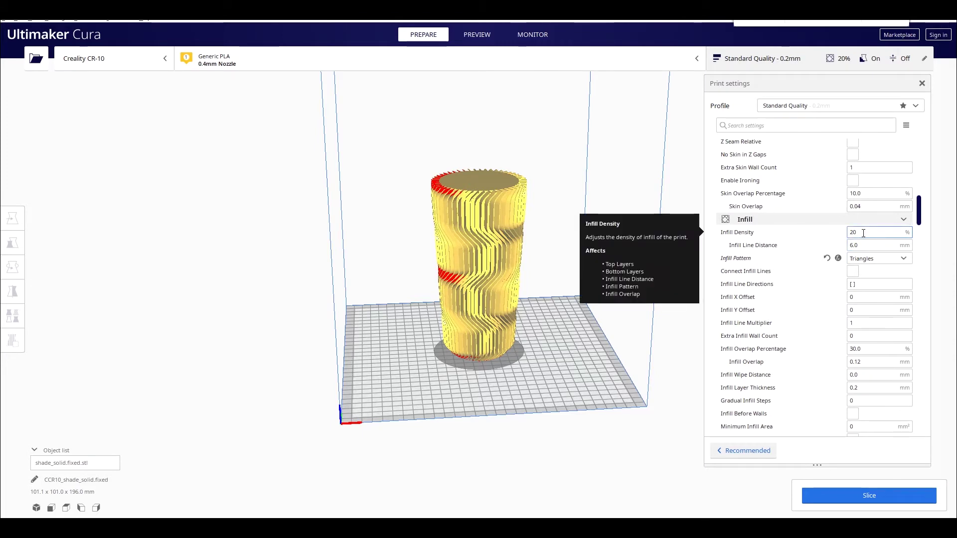
{"action": "scroll", "coordinate": [860, 257], "scroll_direction": "down", "scroll_amount": 6}
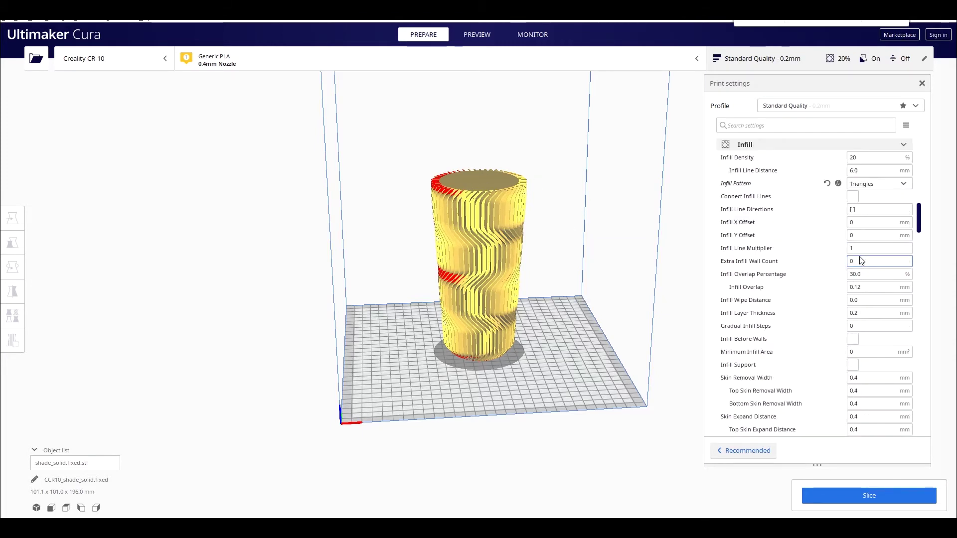
{"action": "scroll", "coordinate": [861, 259], "scroll_direction": "down", "scroll_amount": 2}
{"action": "mouse_move", "coordinate": [859, 270]}
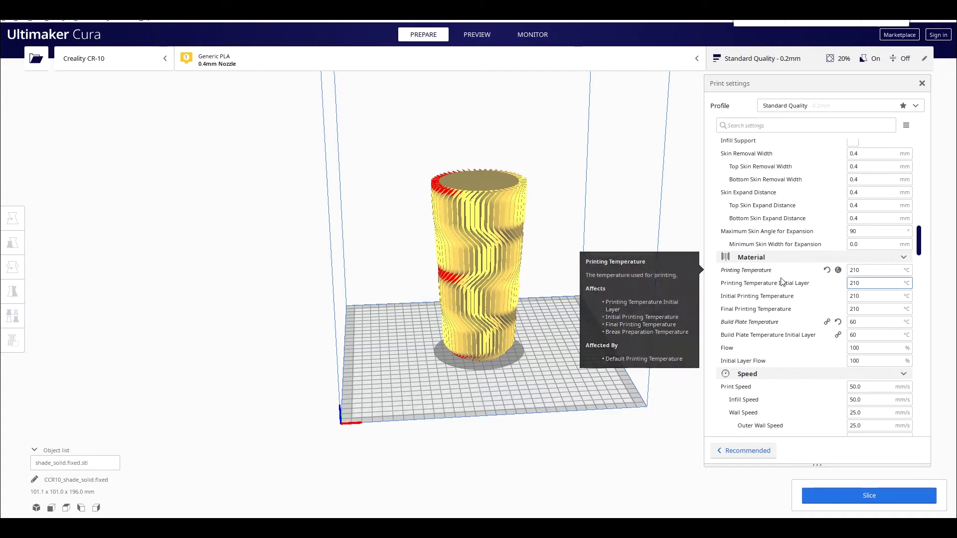
{"action": "mouse_move", "coordinate": [867, 322]}
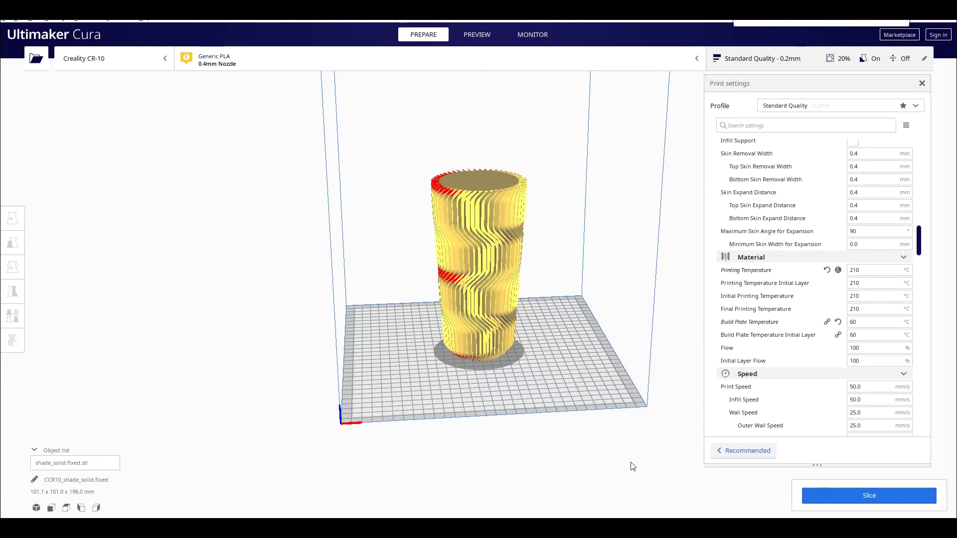
{"action": "scroll", "coordinate": [800, 349], "scroll_direction": "down", "scroll_amount": 3}
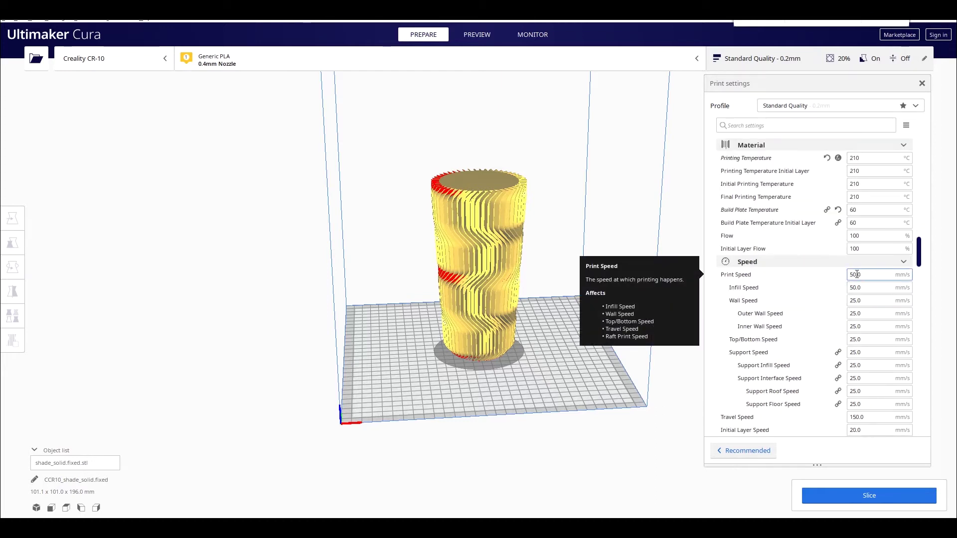
{"action": "scroll", "coordinate": [773, 367], "scroll_direction": "down", "scroll_amount": 5}
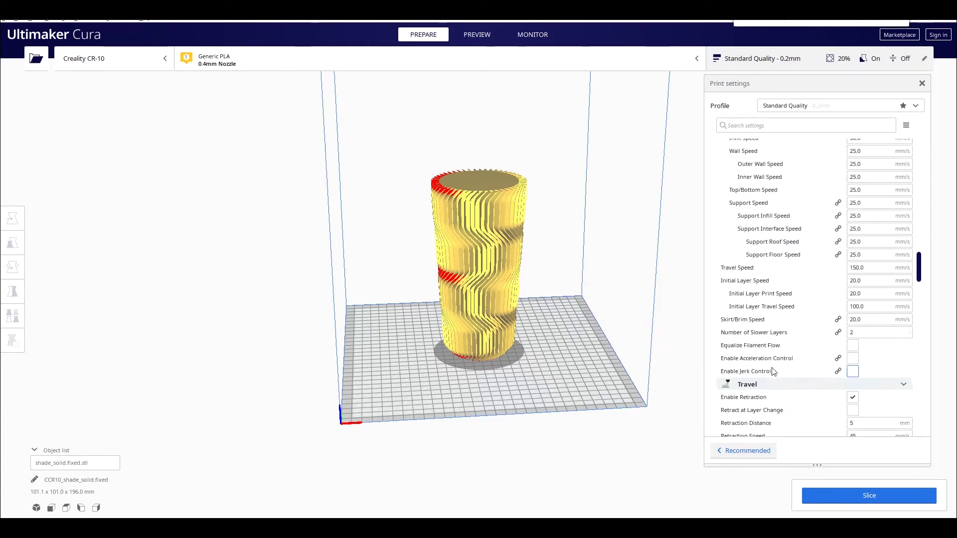
{"action": "scroll", "coordinate": [852, 309], "scroll_direction": "down", "scroll_amount": 2}
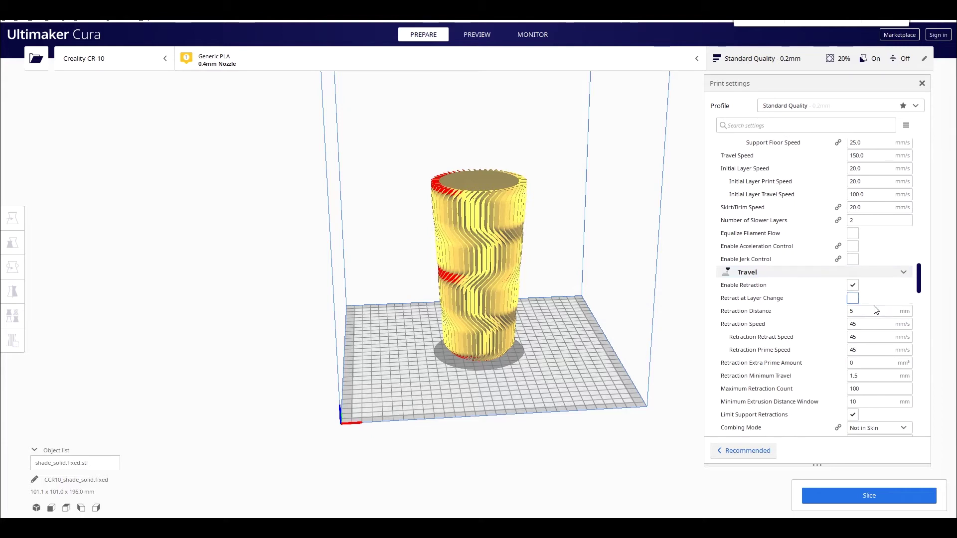
{"action": "scroll", "coordinate": [853, 292], "scroll_direction": "down", "scroll_amount": 7}
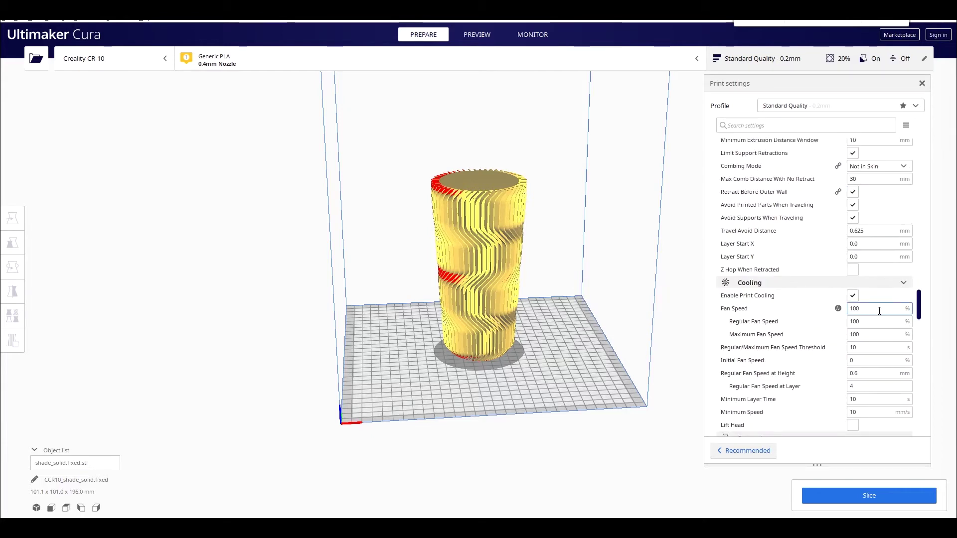
{"action": "scroll", "coordinate": [876, 314], "scroll_direction": "down", "scroll_amount": 3}
{"action": "scroll", "coordinate": [880, 322], "scroll_direction": "down", "scroll_amount": 1}
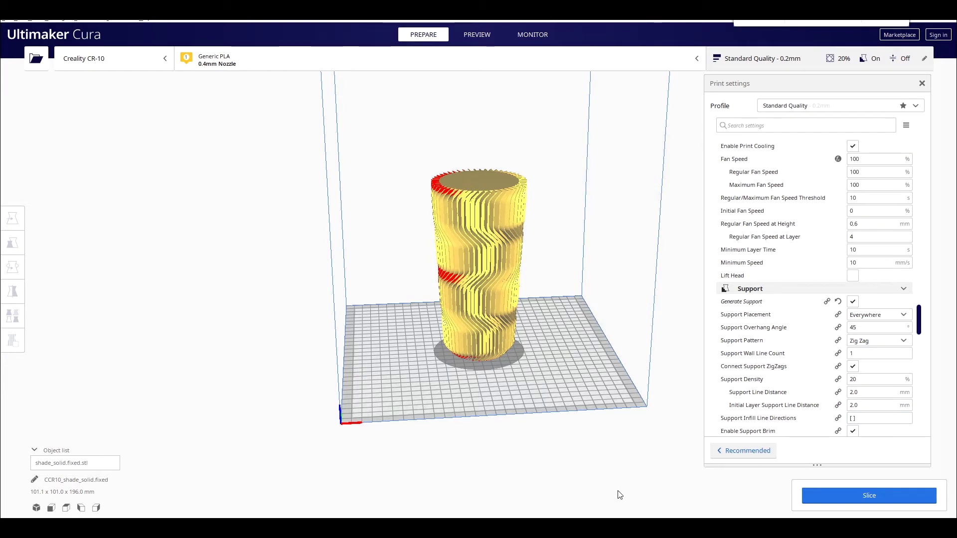
{"action": "left_click", "coordinate": [922, 84]}
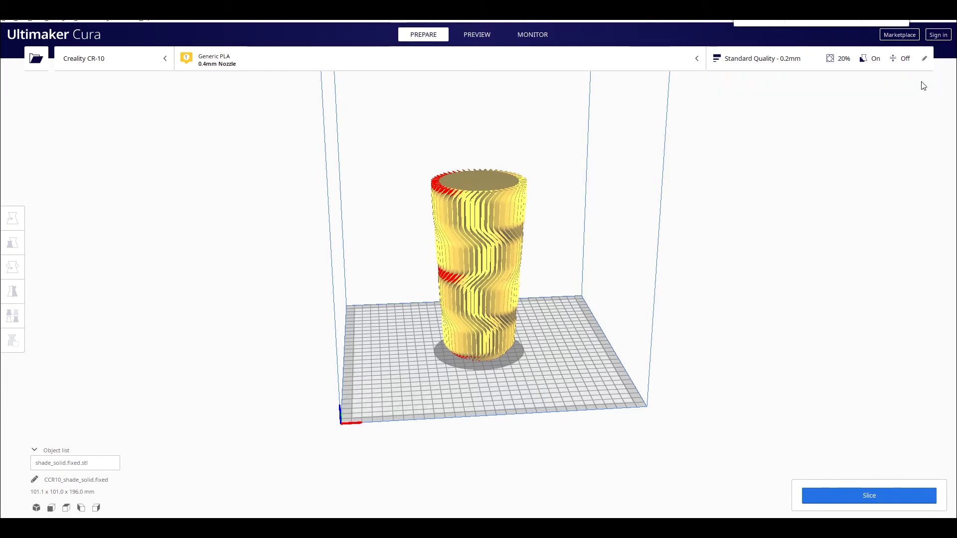
Slice the shade, save CCR10_shade_solid.fixed.gcode, and dismiss the File Saved notice.
{"action": "left_click", "coordinate": [882, 497]}
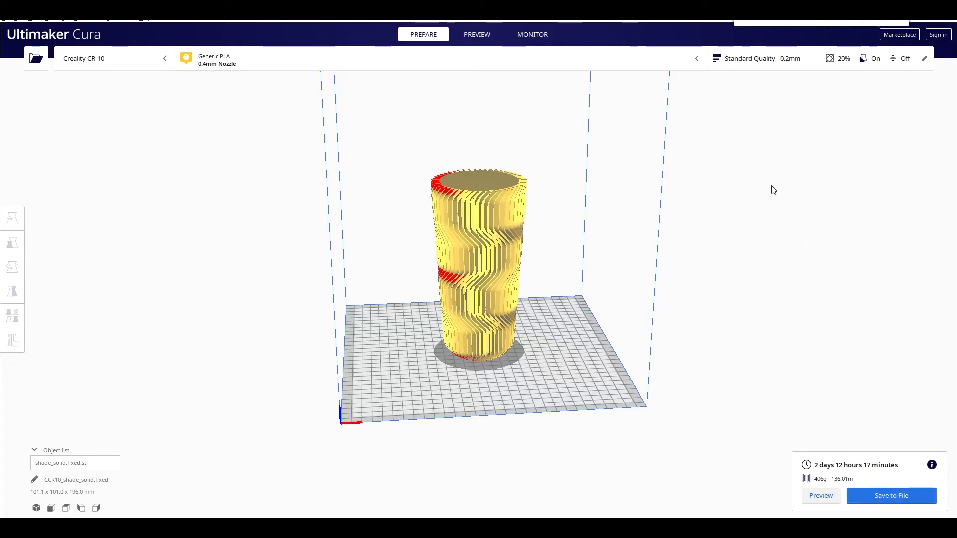
{"action": "left_click", "coordinate": [877, 495]}
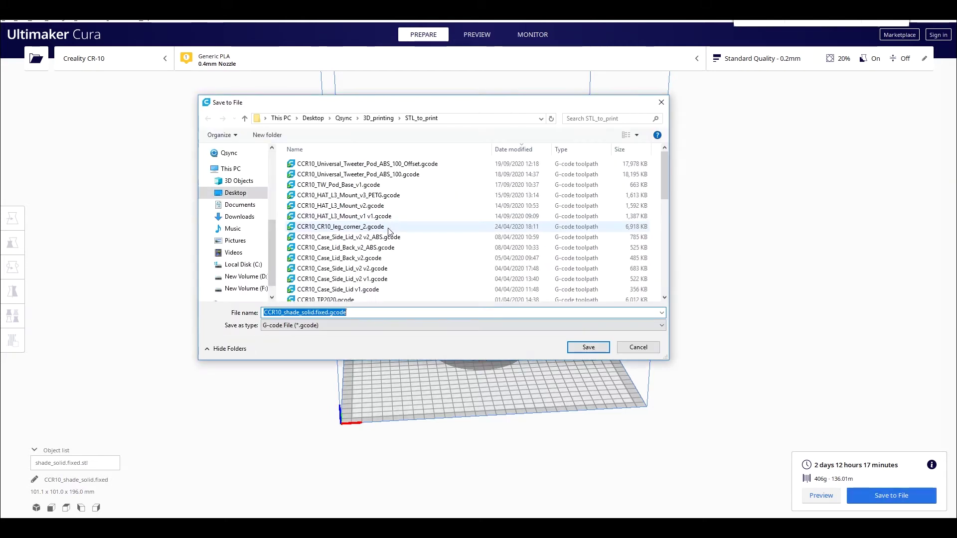
{"action": "left_click", "coordinate": [576, 345]}
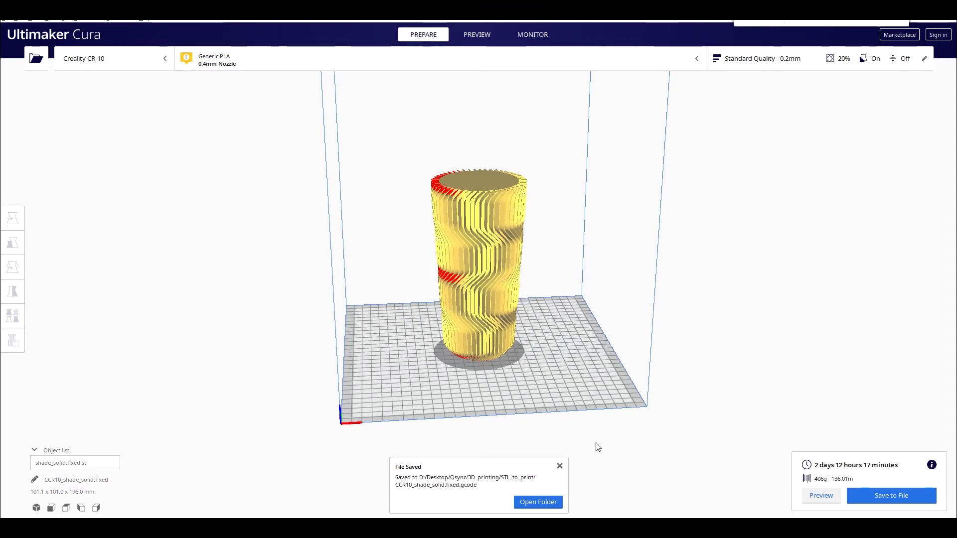
{"action": "left_click", "coordinate": [559, 469]}
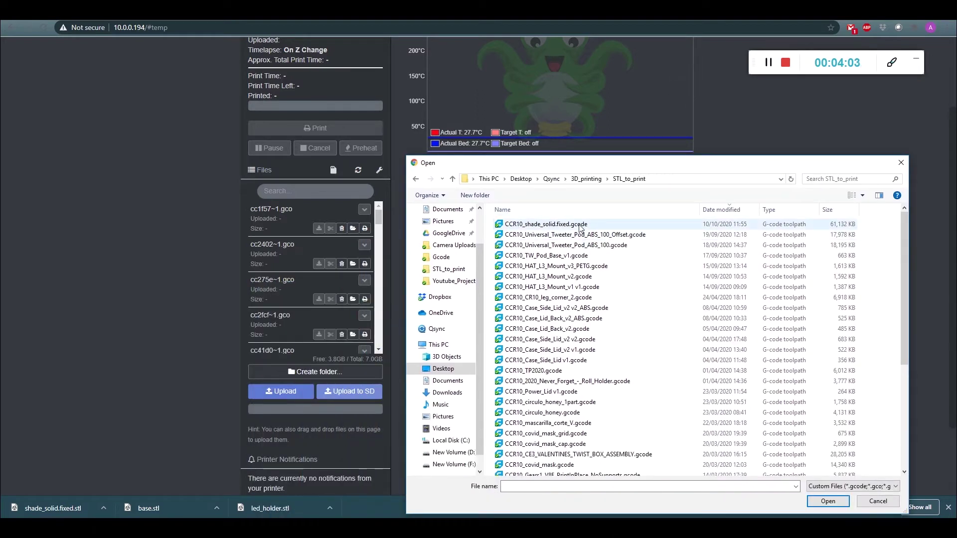
Upload CCR10_shade_solid.fixed.gcode to OctoPrint, load it as the print file, and start printing.
{"action": "left_click", "coordinate": [579, 225]}
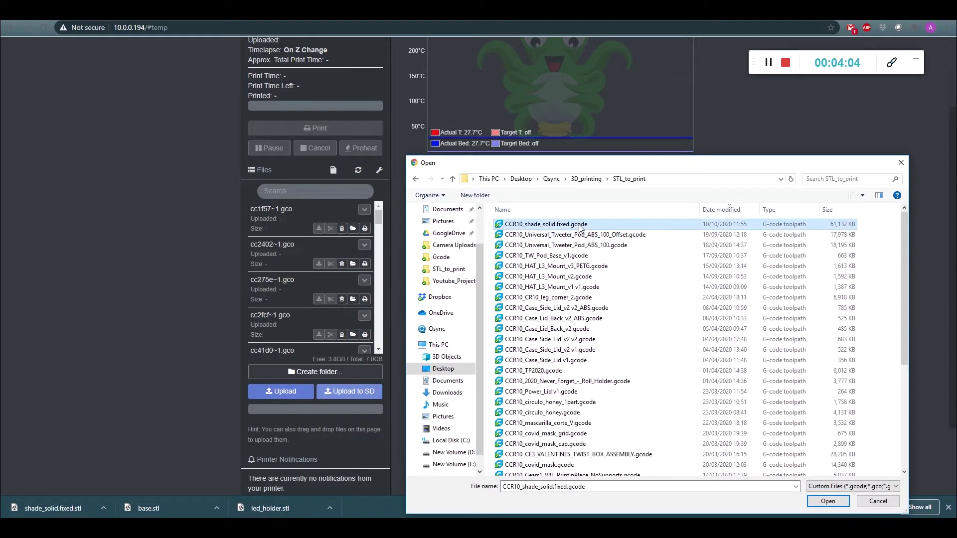
{"action": "left_click", "coordinate": [838, 502]}
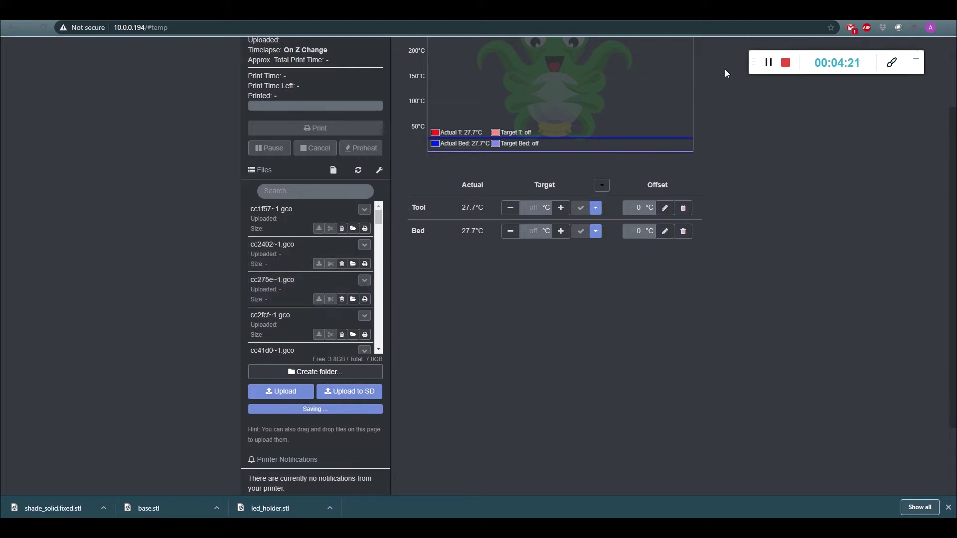
{"action": "left_click", "coordinate": [299, 297]}
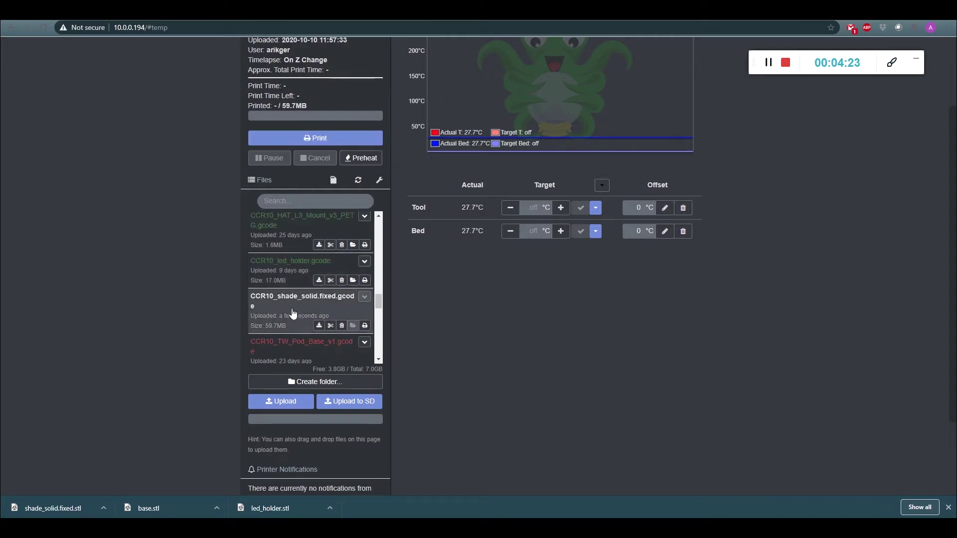
{"action": "scroll", "coordinate": [293, 313], "scroll_direction": "up", "scroll_amount": 3}
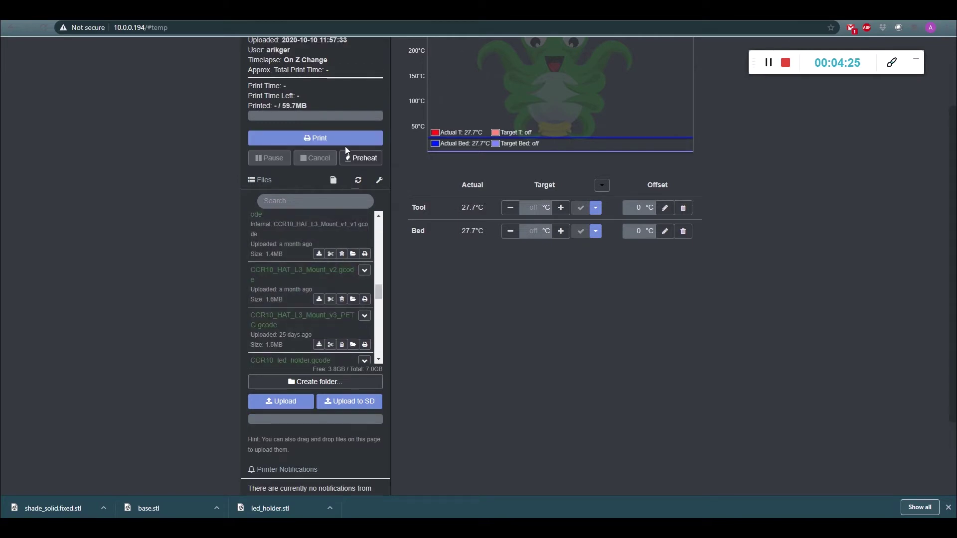
{"action": "scroll", "coordinate": [345, 145], "scroll_direction": "up", "scroll_amount": 2}
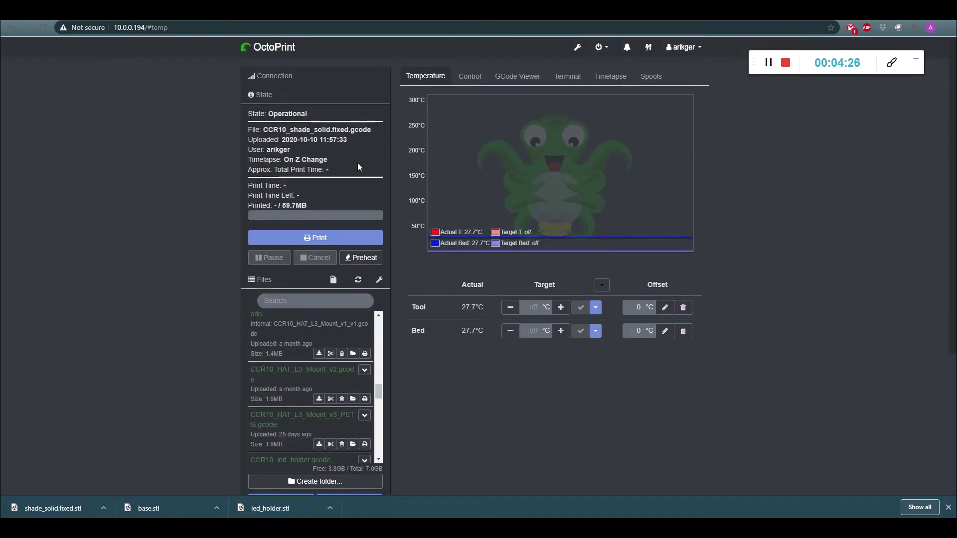
{"action": "left_click", "coordinate": [351, 241]}
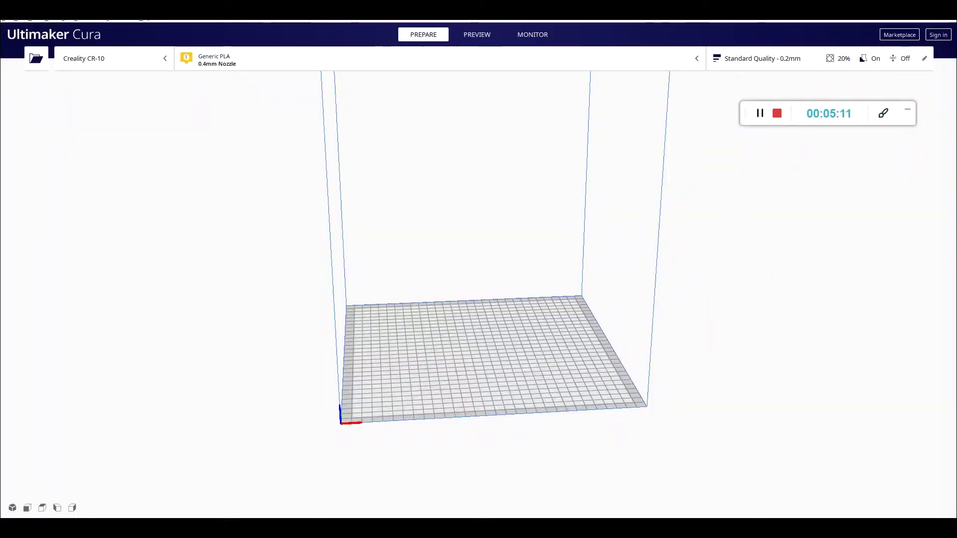
Load led_holder.stl from the RGB_LAMP folder onto the build plate.
{"action": "left_click", "coordinate": [256, 478]}
{"action": "left_click_drag", "start_coordinate": [265, 261], "coordinate": [871, 242]}
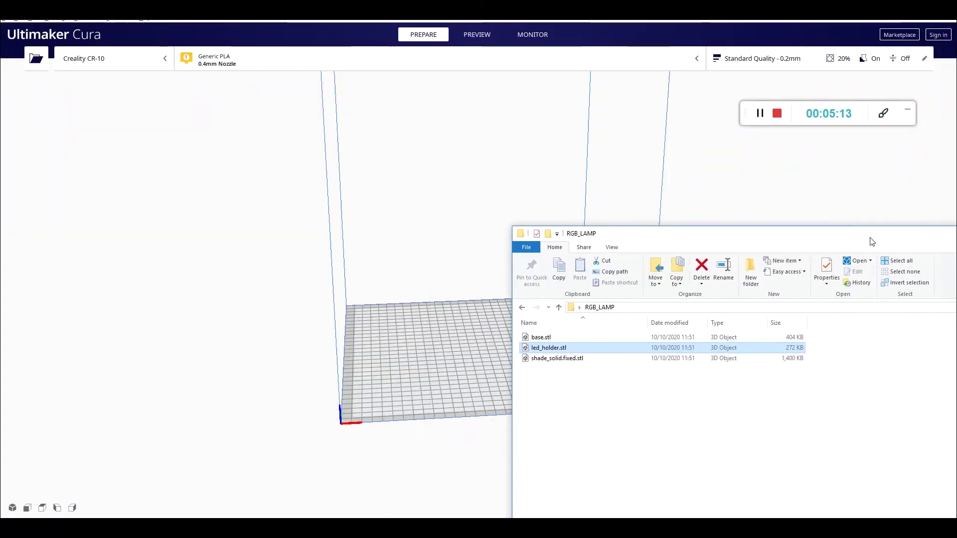
{"action": "left_click_drag", "start_coordinate": [599, 348], "coordinate": [481, 342]}
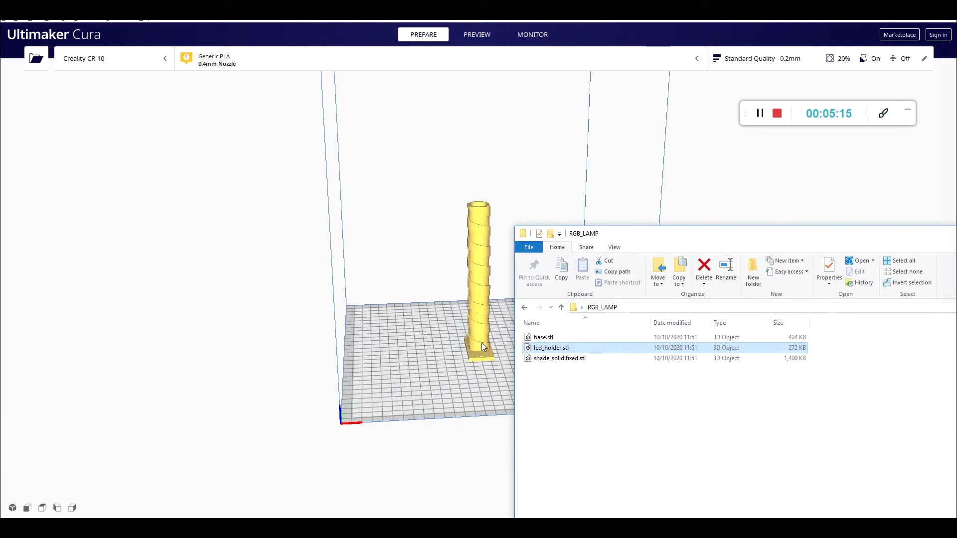
{"action": "left_click_drag", "start_coordinate": [783, 239], "coordinate": [372, 248]}
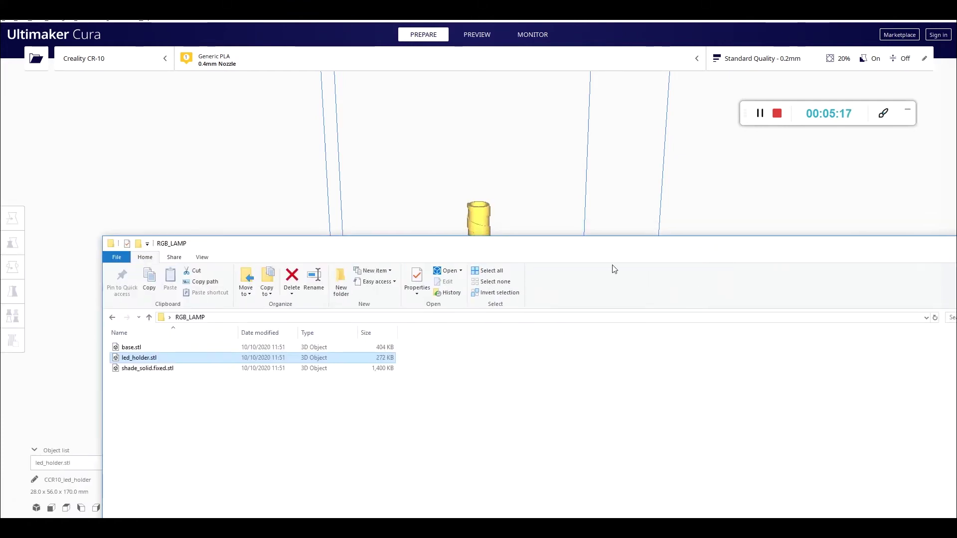
{"action": "left_click", "coordinate": [830, 253]}
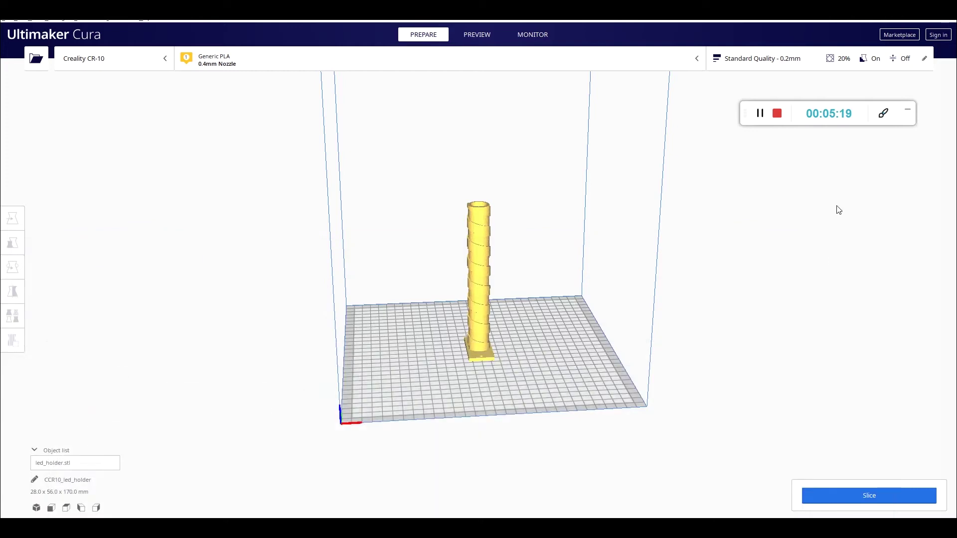
Uncheck Spiralize Outer Contour under Special Modes and slice the LED holder.
{"action": "left_click", "coordinate": [766, 62]}
{"action": "scroll", "coordinate": [798, 238], "scroll_direction": "down", "scroll_amount": 10}
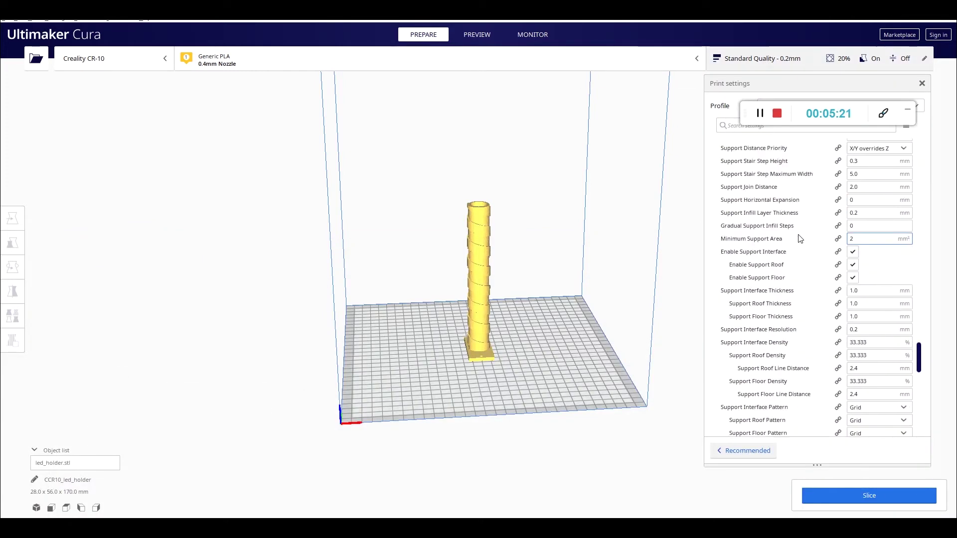
{"action": "scroll", "coordinate": [799, 238], "scroll_direction": "down", "scroll_amount": 10}
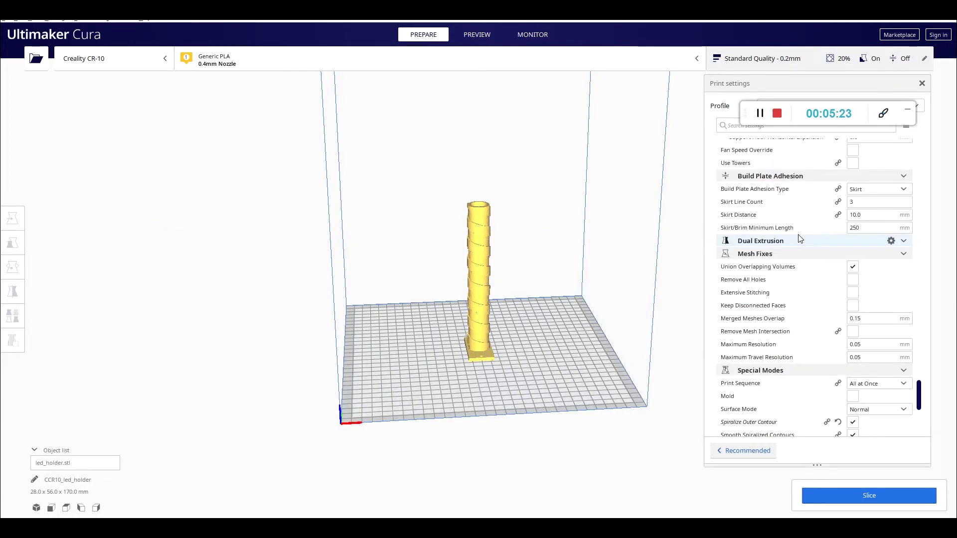
{"action": "scroll", "coordinate": [800, 249], "scroll_direction": "down", "scroll_amount": 5}
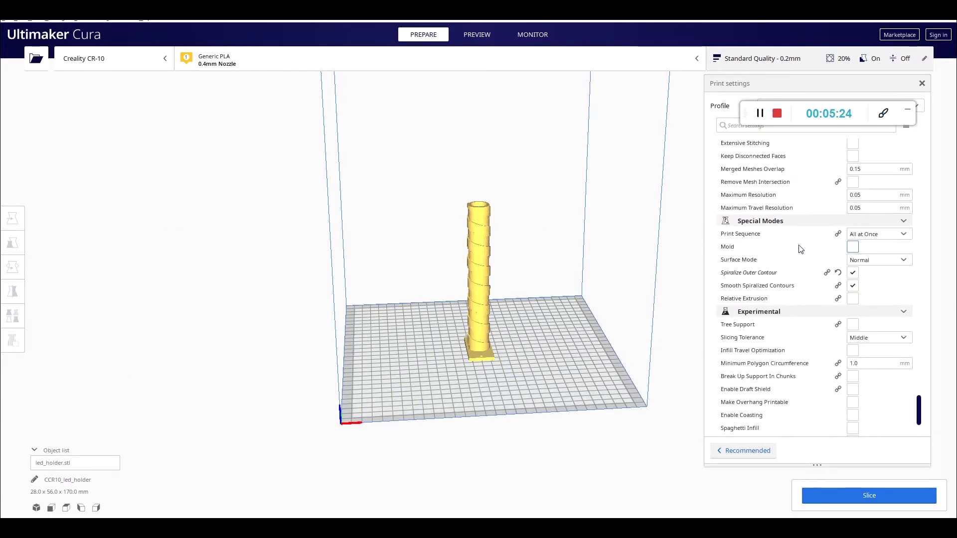
{"action": "left_click", "coordinate": [852, 273]}
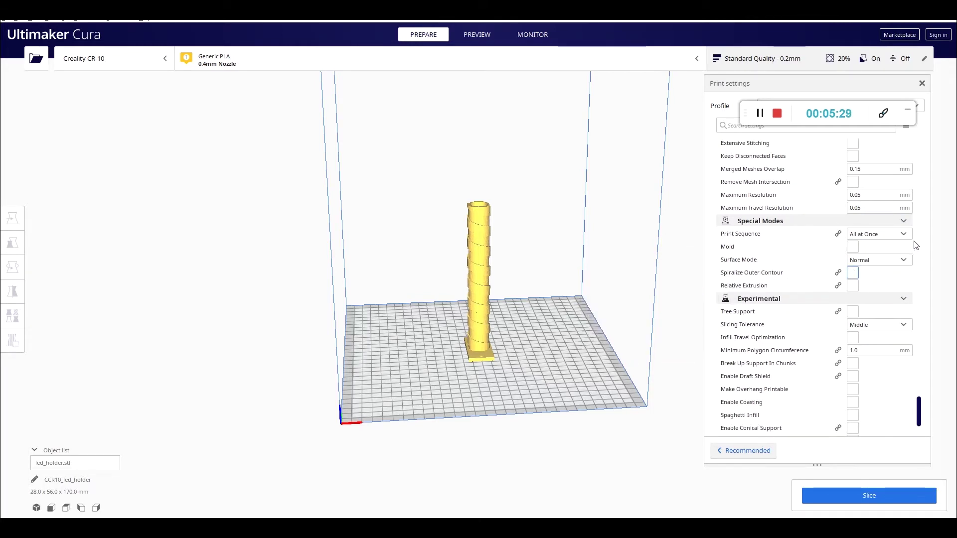
{"action": "scroll", "coordinate": [916, 234], "scroll_direction": "up", "scroll_amount": 6}
{"action": "scroll", "coordinate": [916, 228], "scroll_direction": "up", "scroll_amount": 10}
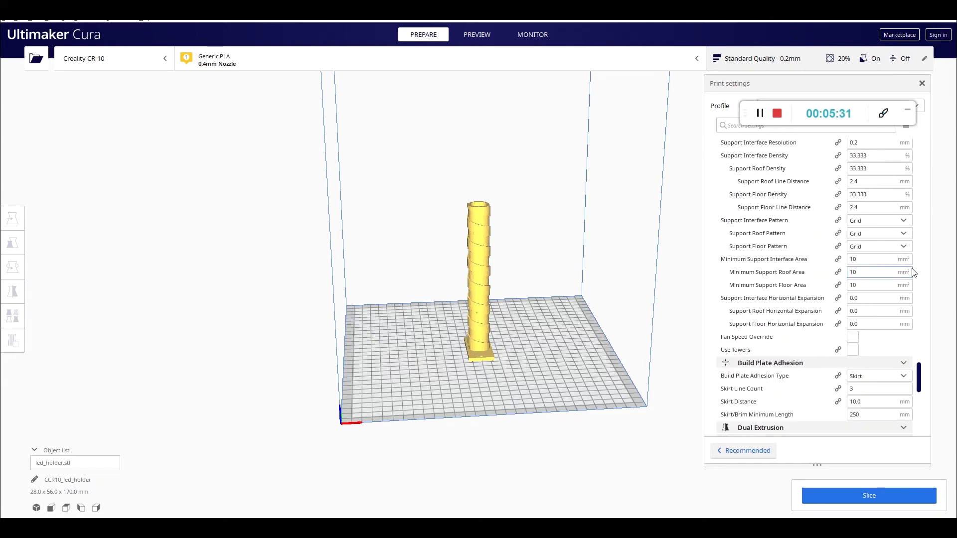
{"action": "scroll", "coordinate": [913, 270], "scroll_direction": "up", "scroll_amount": 9}
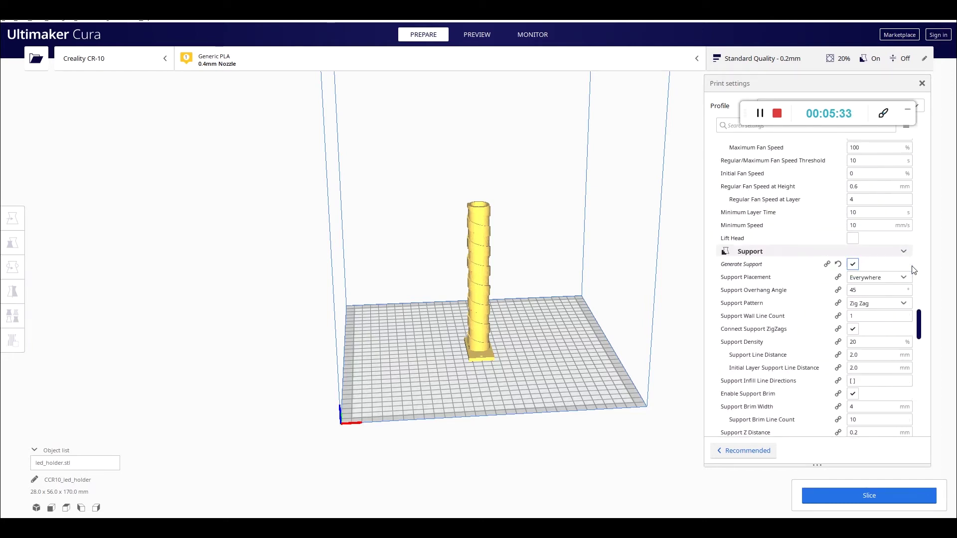
{"action": "scroll", "coordinate": [913, 269], "scroll_direction": "up", "scroll_amount": 4}
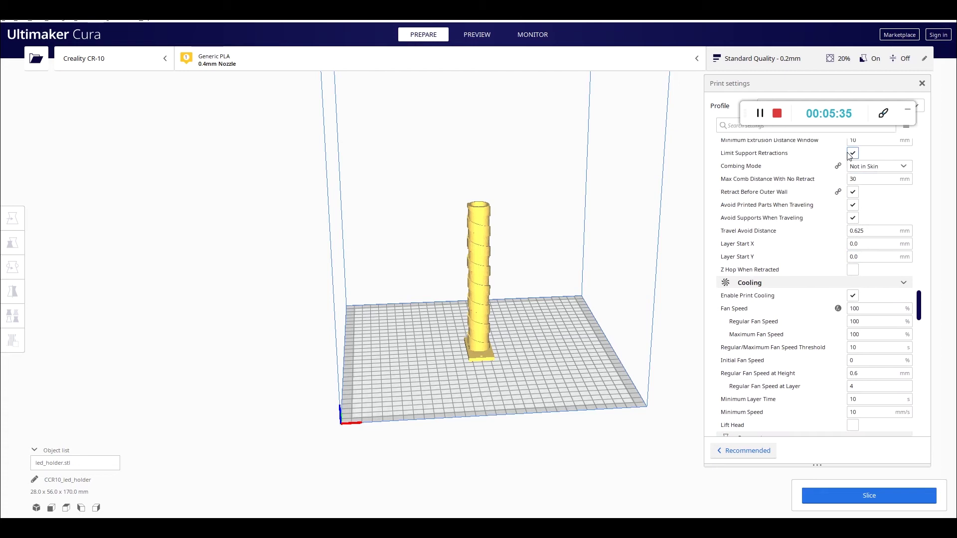
{"action": "left_click", "coordinate": [852, 495]}
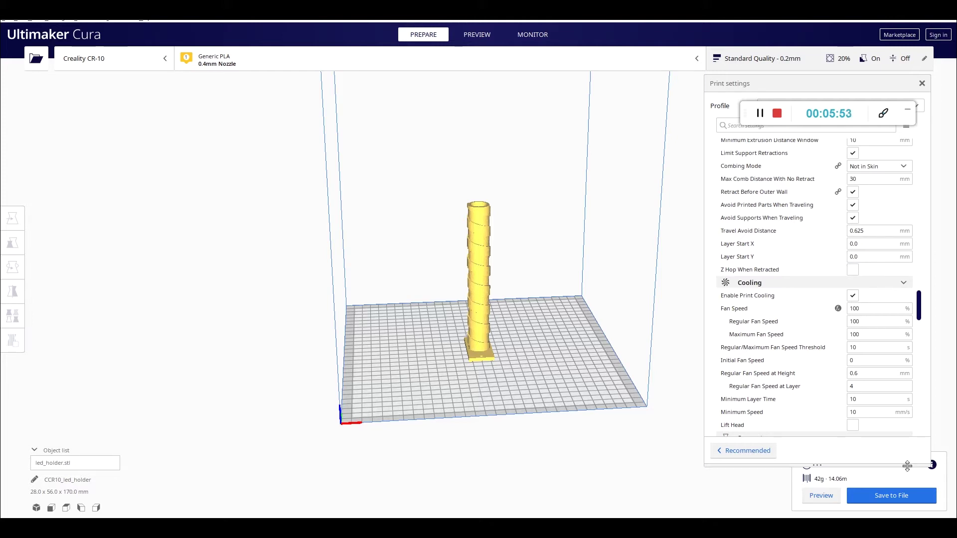
Save the sliced LED holder as CCR10_led_holder.gcode and switch to OctoPrint.
{"action": "left_click", "coordinate": [897, 495]}
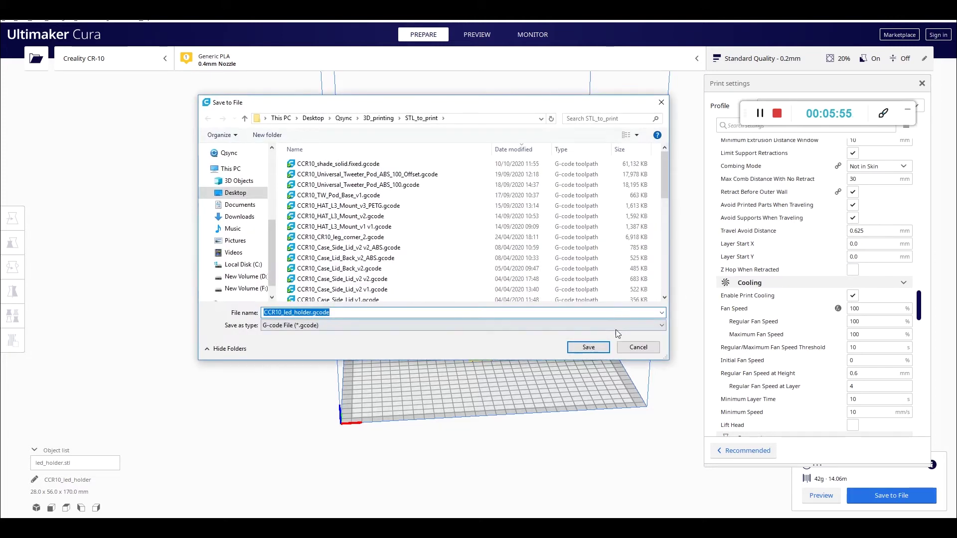
{"action": "left_click", "coordinate": [576, 345]}
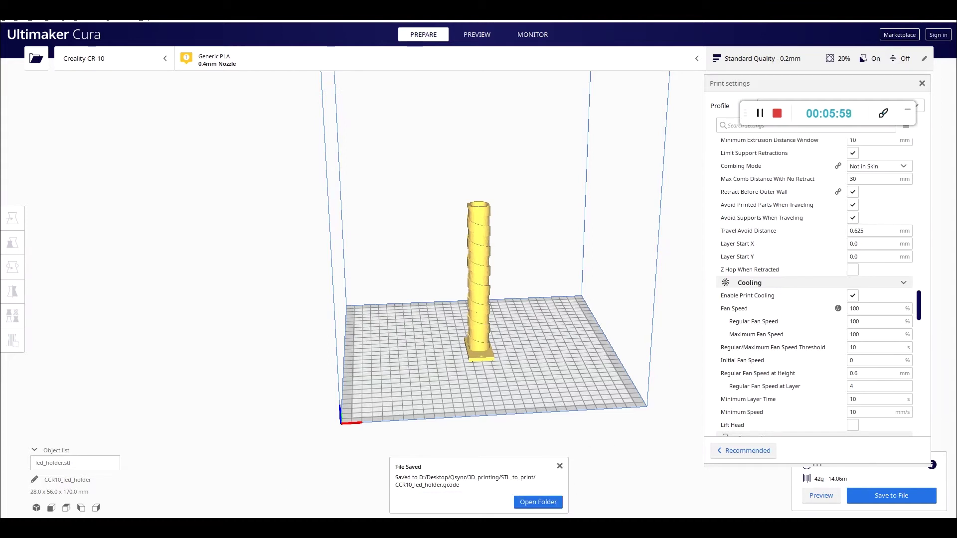
{"action": "key", "text": "alt+Tab"}
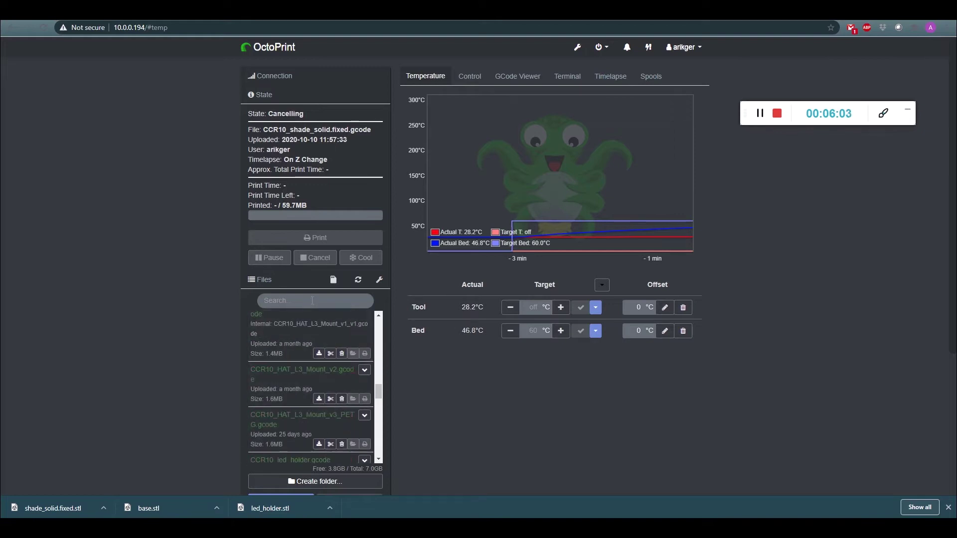
Upload CCR10_led_holder.gcode and confirm it appears in OctoPrint's Files list.
{"action": "scroll", "coordinate": [461, 375], "scroll_direction": "down", "scroll_amount": 2}
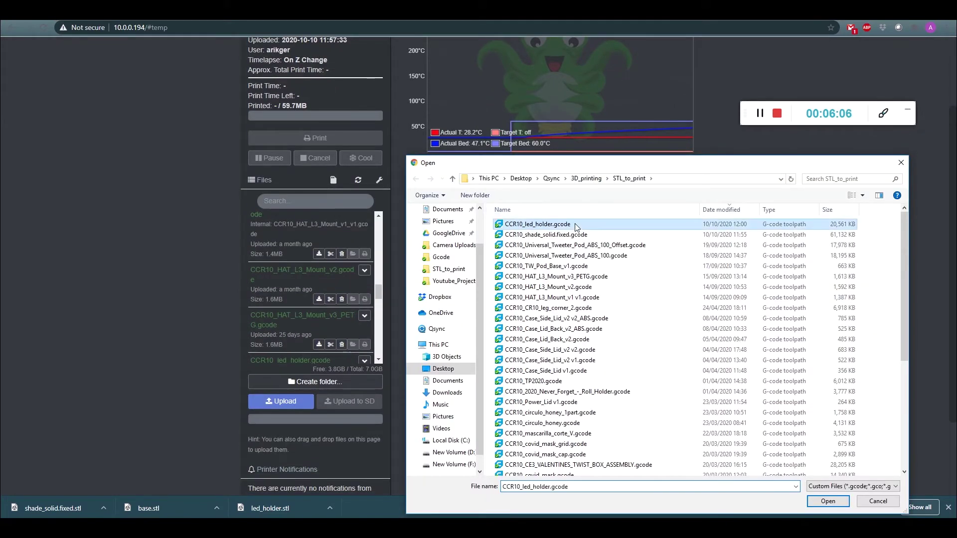
{"action": "double_click", "coordinate": [572, 222]}
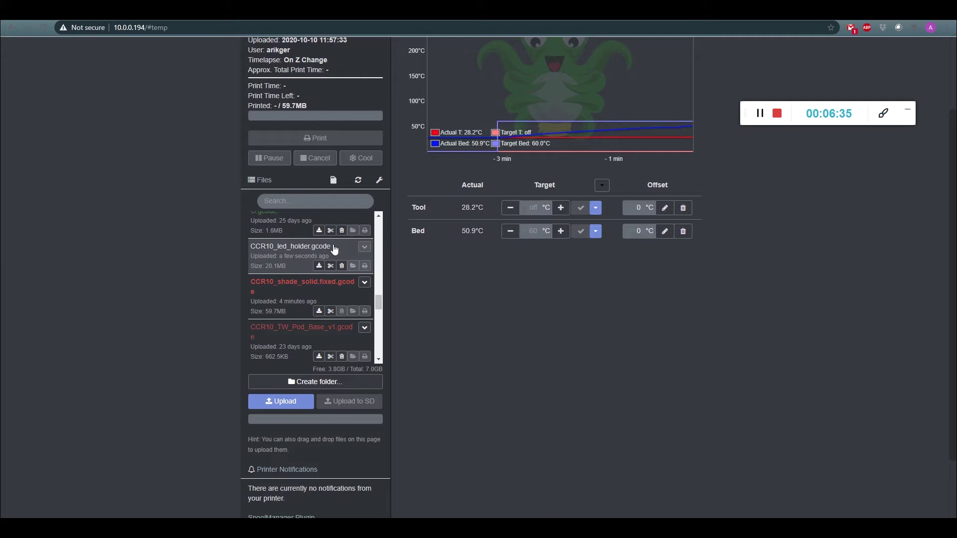
{"action": "scroll", "coordinate": [344, 250], "scroll_direction": "up", "scroll_amount": 4}
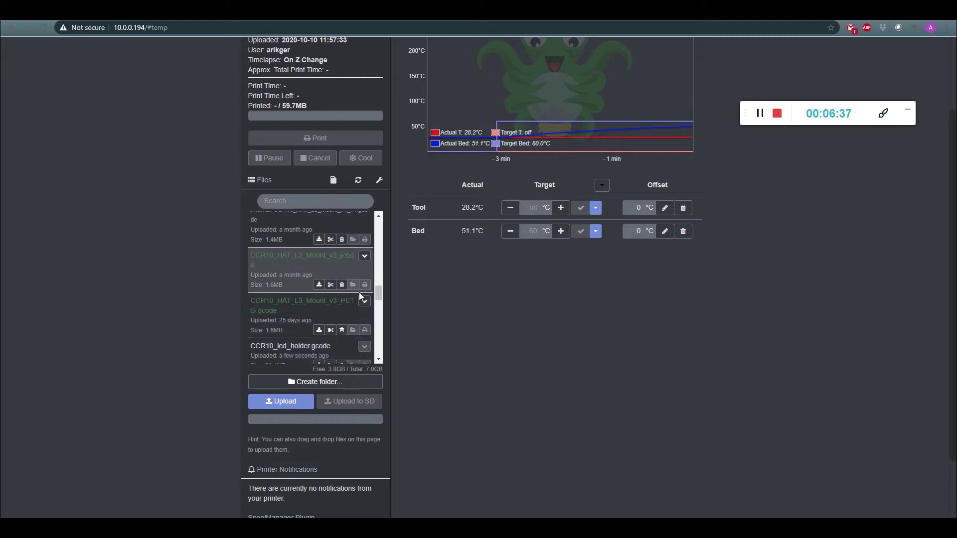
{"action": "scroll", "coordinate": [184, 201], "scroll_direction": "up", "scroll_amount": 2}
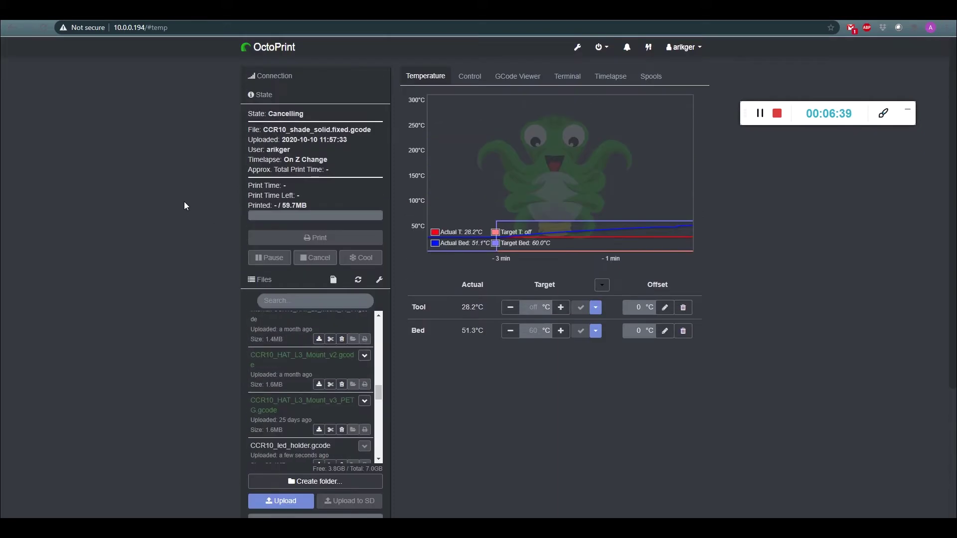
{"action": "scroll", "coordinate": [207, 232], "scroll_direction": "down", "scroll_amount": 3}
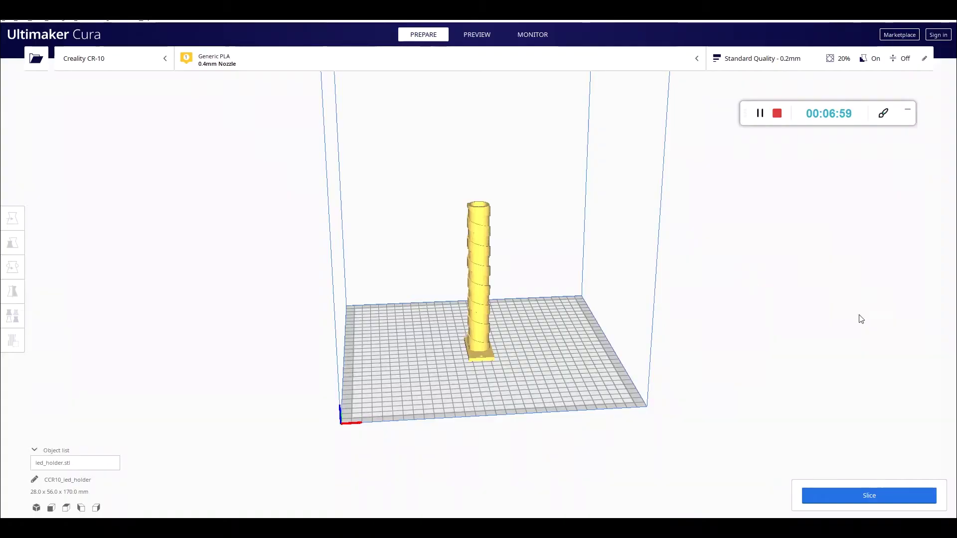
Delete the LED holder tower and drag base.stl from RGB_LAMP onto the build plate.
{"action": "left_click", "coordinate": [484, 325]}
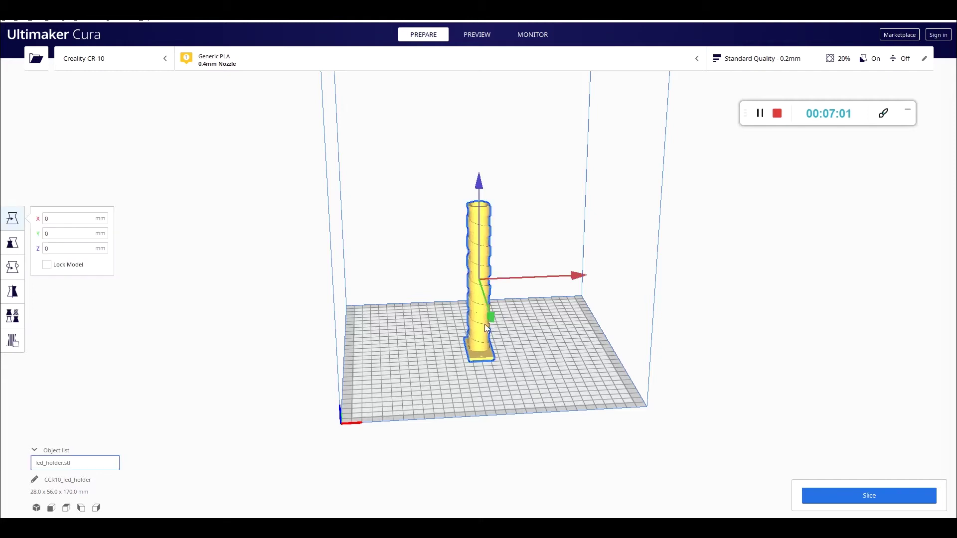
{"action": "key", "text": "Delete"}
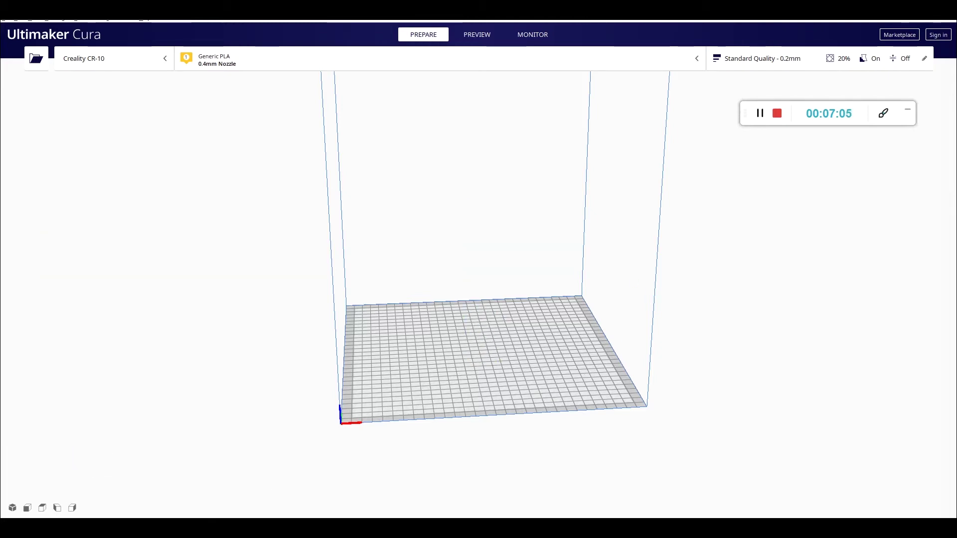
{"action": "key", "text": "alt+Tab"}
{"action": "left_click_drag", "start_coordinate": [281, 255], "coordinate": [727, 259]}
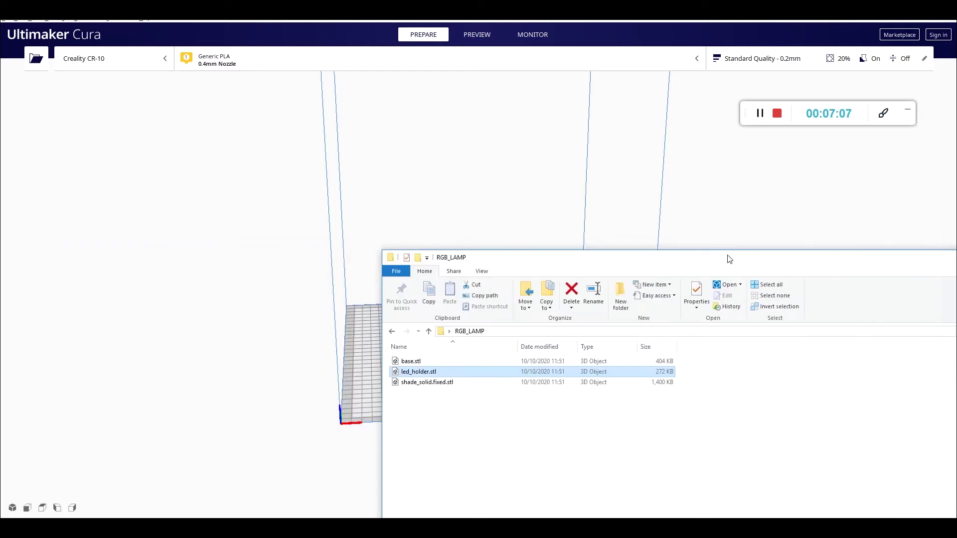
{"action": "left_click", "coordinate": [429, 363]}
{"action": "left_click_drag", "start_coordinate": [428, 363], "coordinate": [369, 339]}
{"action": "left_click_drag", "start_coordinate": [626, 265], "coordinate": [225, 276]}
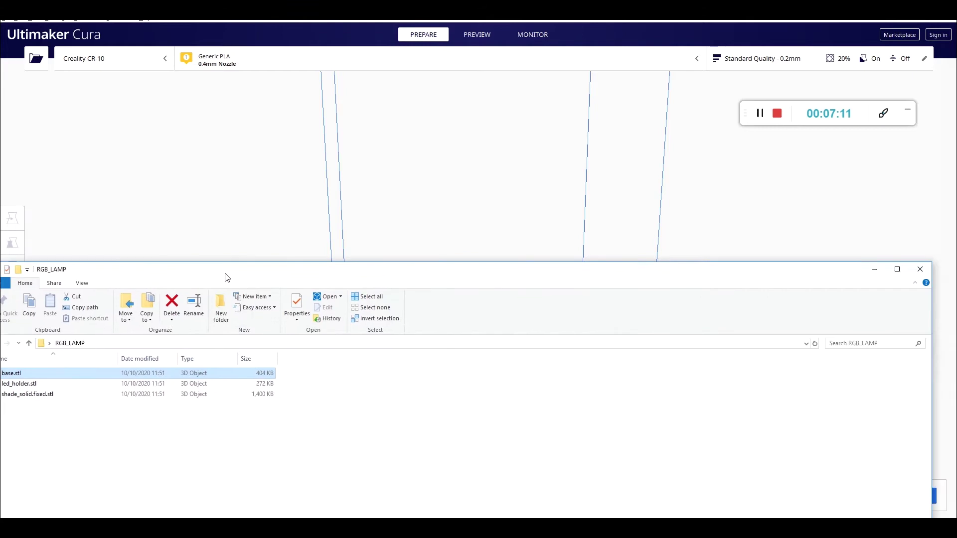
{"action": "left_click", "coordinate": [876, 273]}
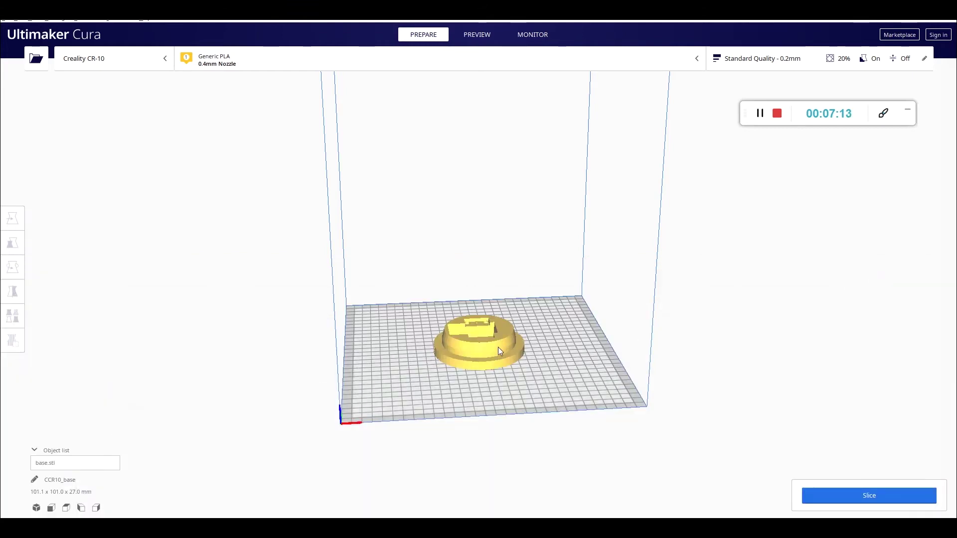
Review the base's print settings, keeping infill density at 20, then slice it.
{"action": "left_click", "coordinate": [786, 58]}
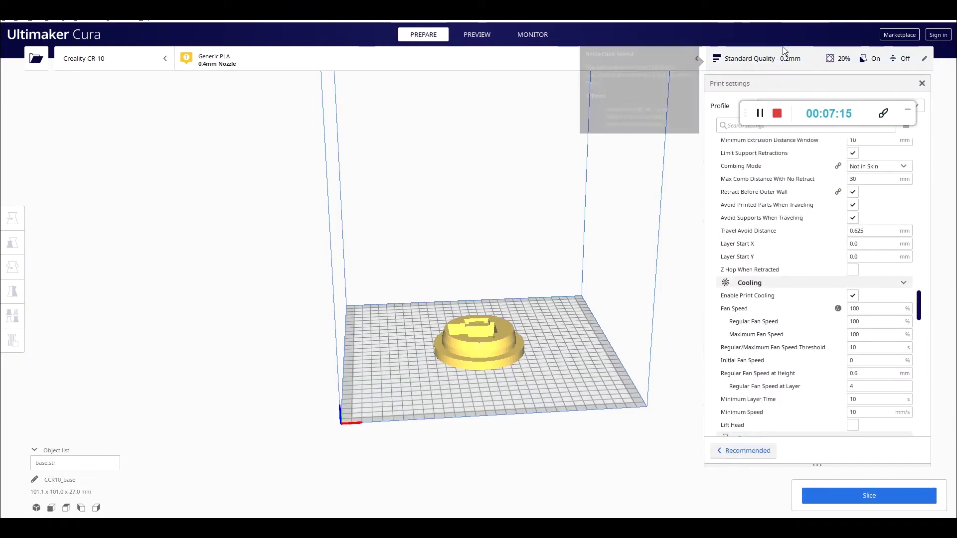
{"action": "scroll", "coordinate": [822, 288], "scroll_direction": "up", "scroll_amount": 10}
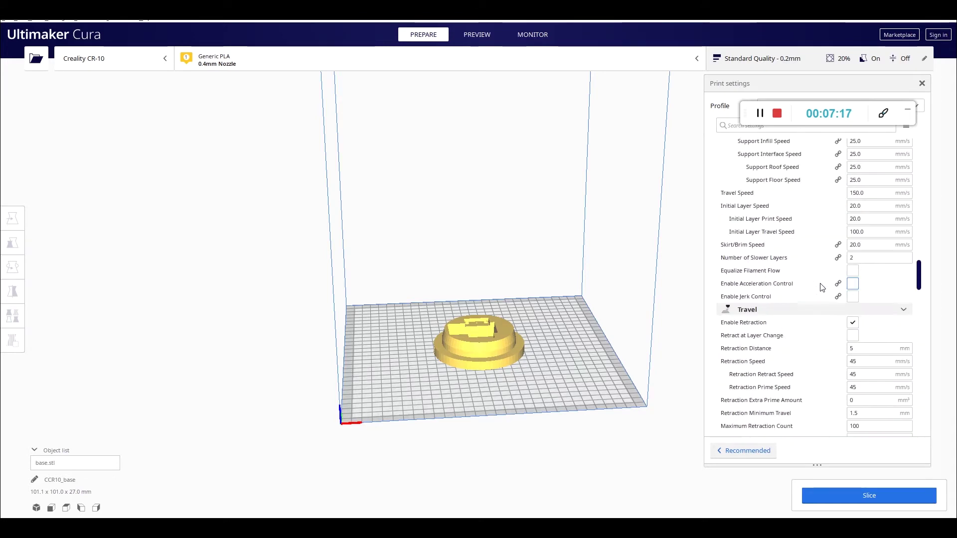
{"action": "scroll", "coordinate": [847, 299], "scroll_direction": "up", "scroll_amount": 10}
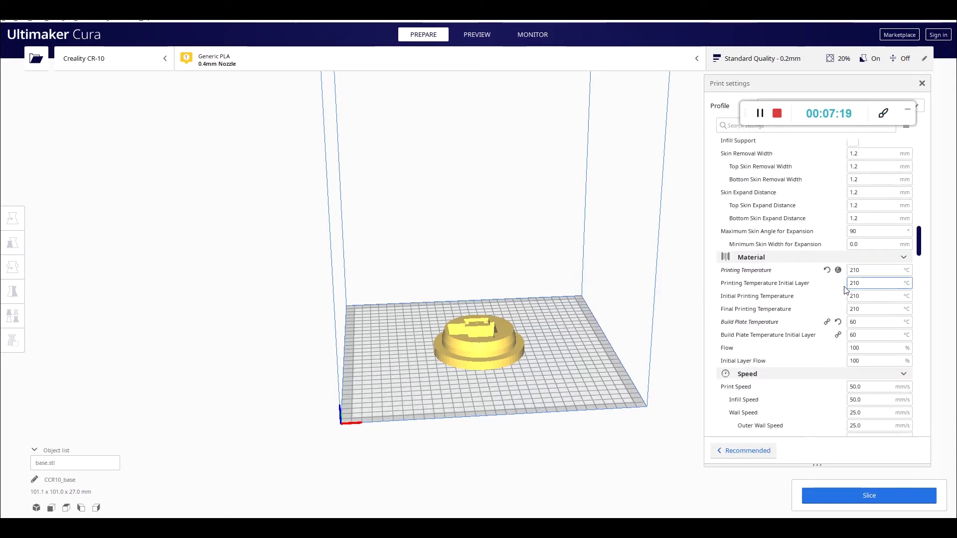
{"action": "scroll", "coordinate": [812, 297], "scroll_direction": "up", "scroll_amount": 3}
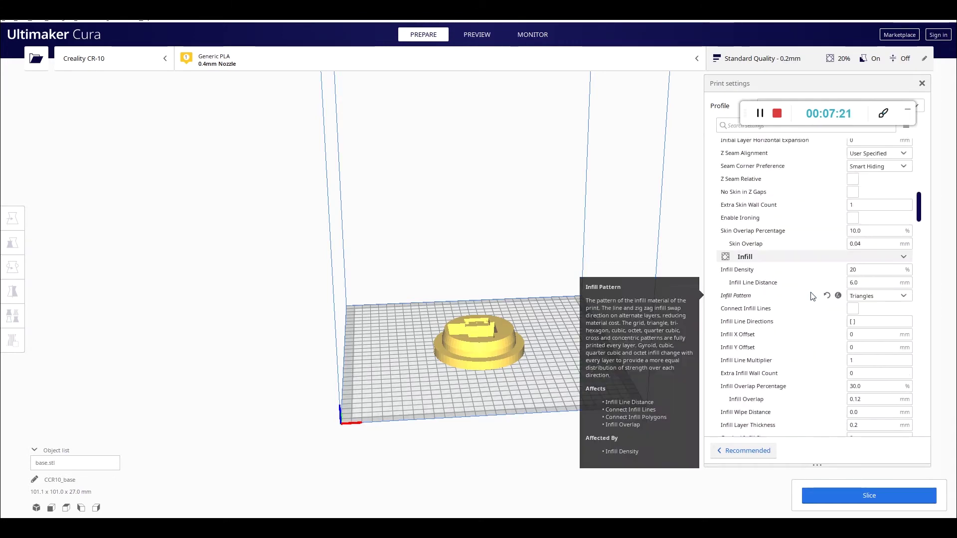
{"action": "left_click", "coordinate": [853, 269]}
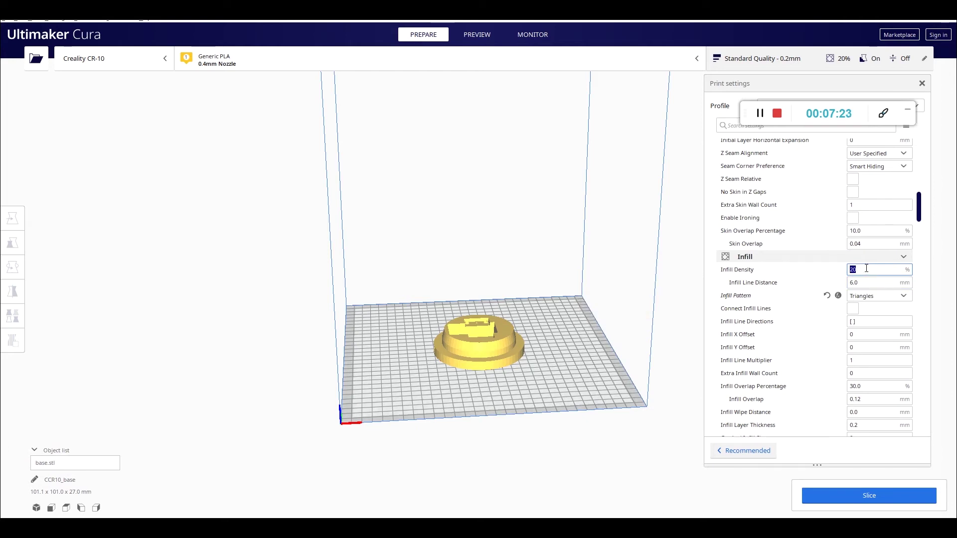
{"action": "left_click", "coordinate": [578, 467]}
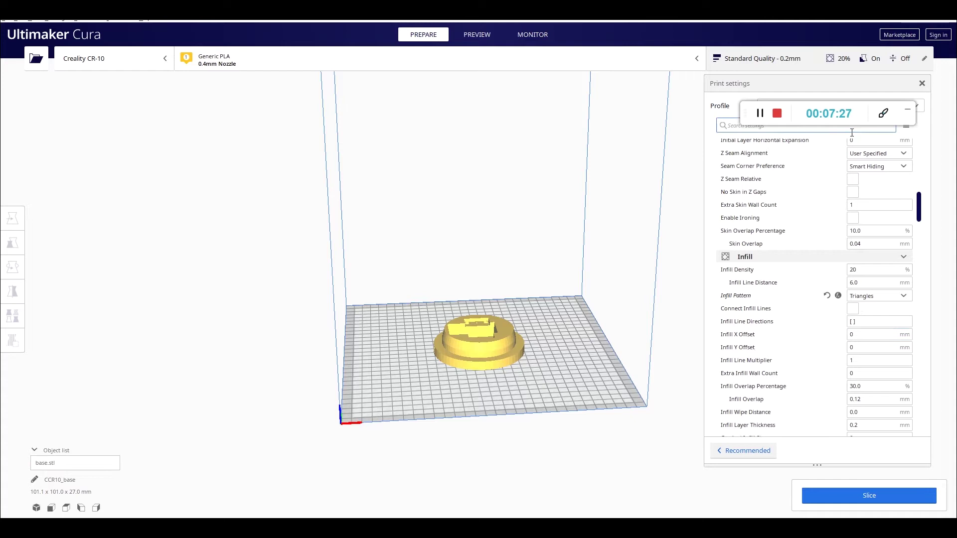
{"action": "scroll", "coordinate": [866, 299], "scroll_direction": "up", "scroll_amount": 10}
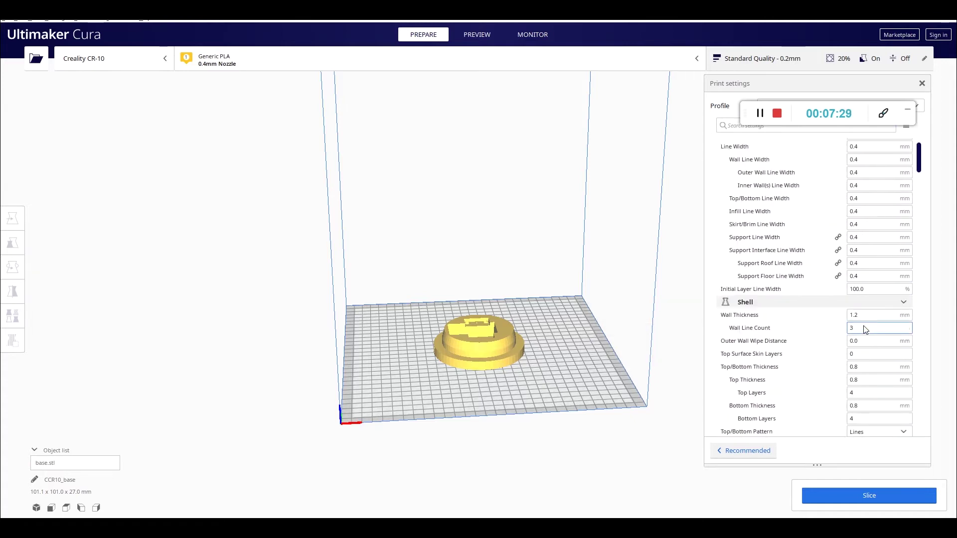
{"action": "left_click", "coordinate": [879, 507]}
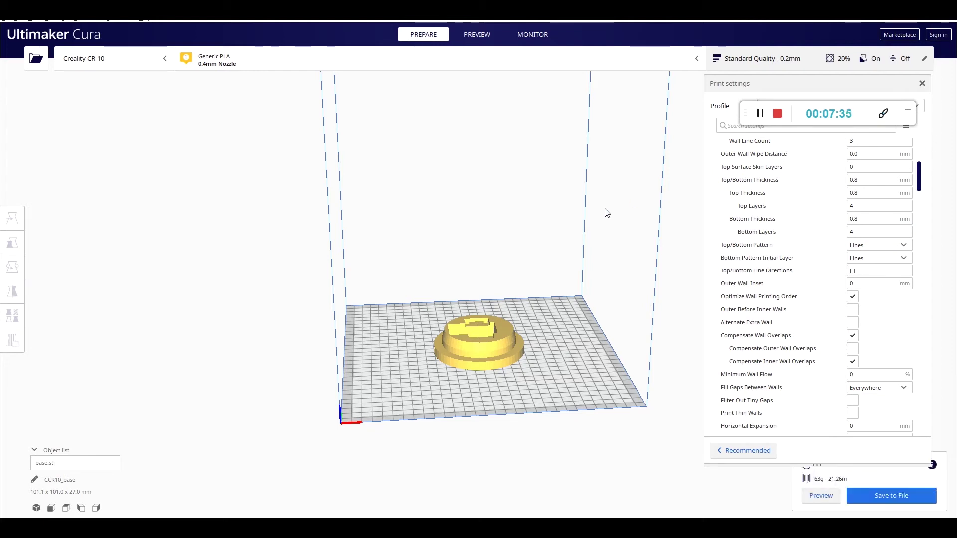
Save the sliced base as CCR10_base.gcode and close the File Saved notice.
{"action": "left_click", "coordinate": [883, 496]}
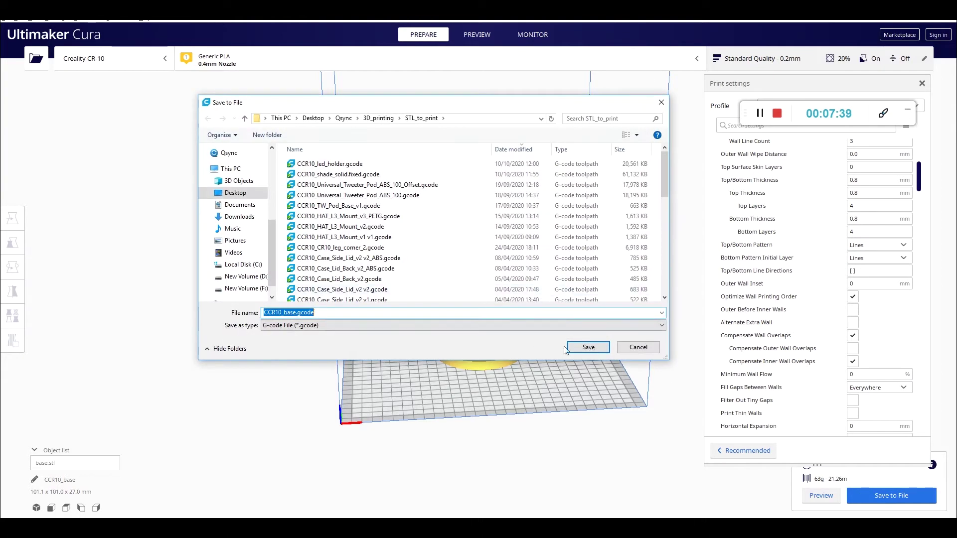
{"action": "left_click", "coordinate": [578, 348]}
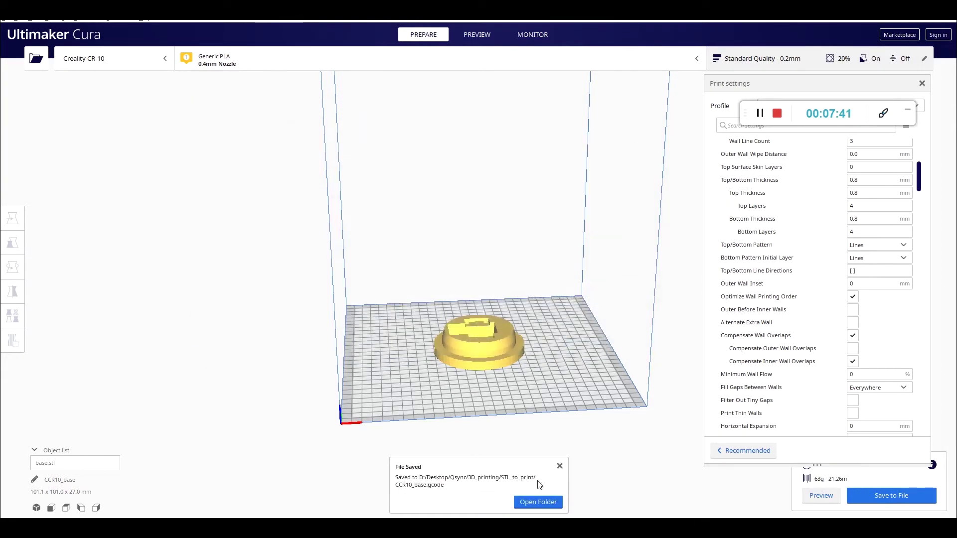
{"action": "left_click", "coordinate": [559, 467]}
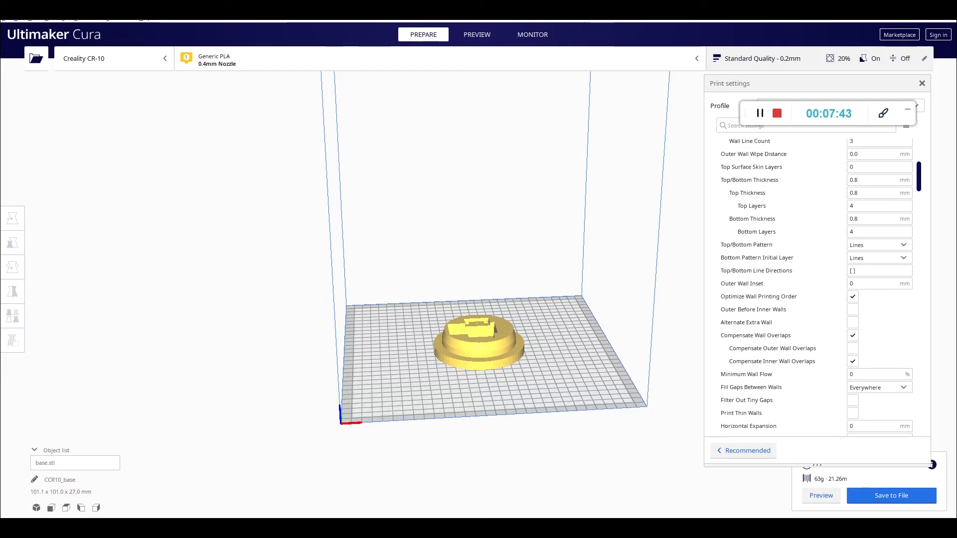
Upload CCR10_base.gcode into OctoPrint's Files list, then return to the Thingiverse lamp page.
{"action": "key", "text": "alt+Tab"}
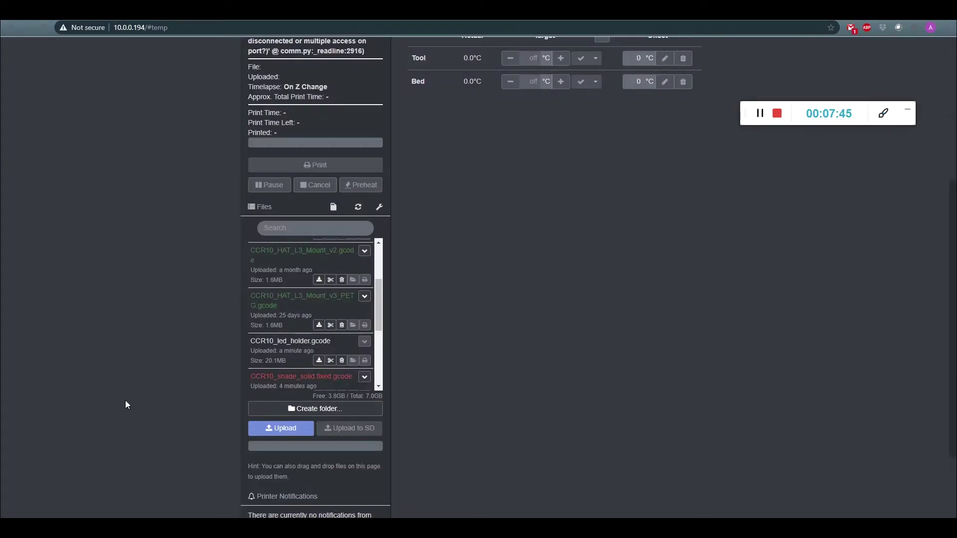
{"action": "left_click", "coordinate": [293, 430]}
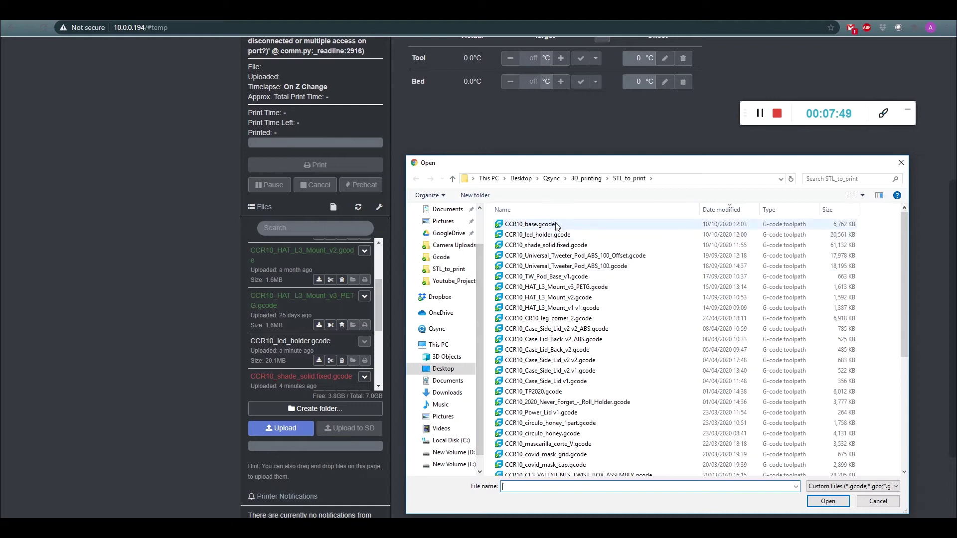
{"action": "double_click", "coordinate": [557, 224]}
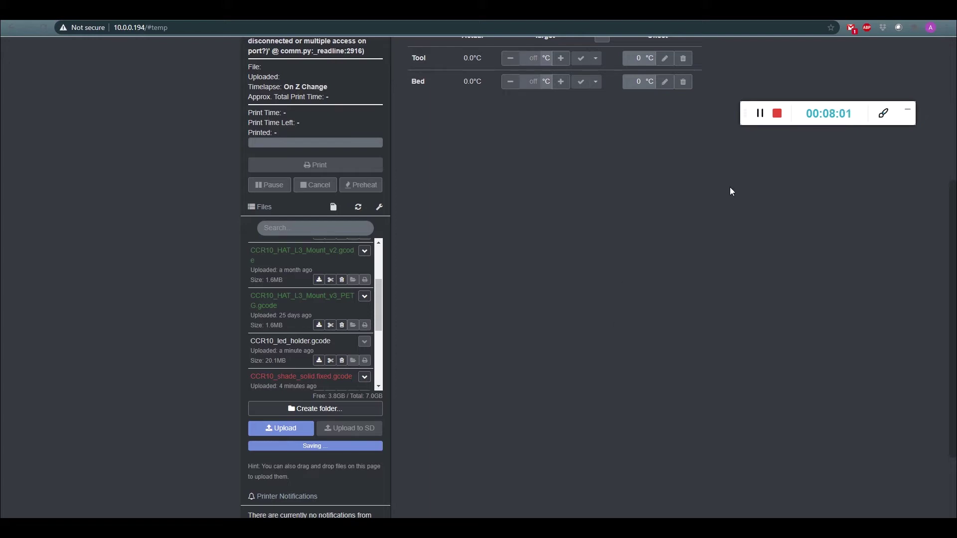
{"action": "left_click", "coordinate": [761, 114]}
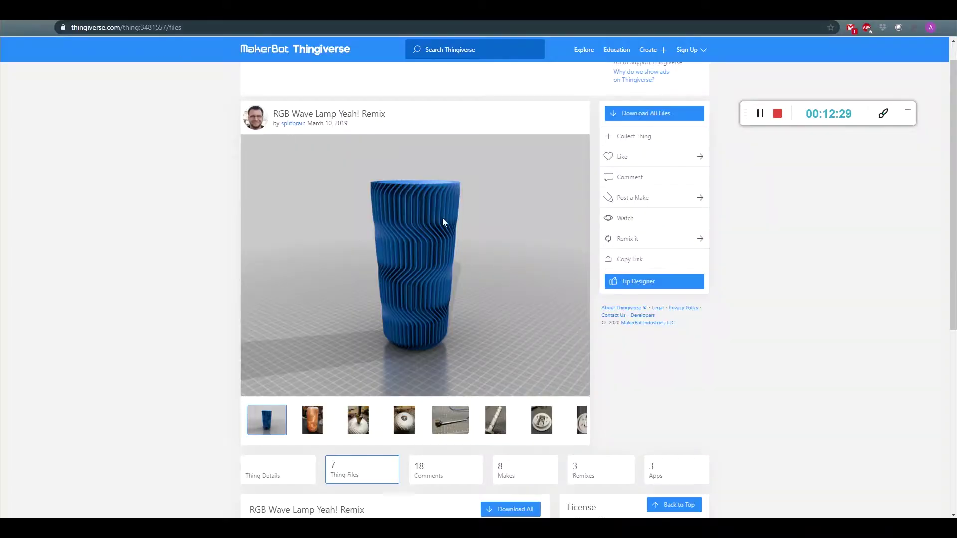
Show the lamp's Thing Details and scroll past Lamp Shade, LED Holder and Base to Software.
{"action": "scroll", "coordinate": [398, 212], "scroll_direction": "down", "scroll_amount": 1}
{"action": "scroll", "coordinate": [433, 184], "scroll_direction": "down", "scroll_amount": 5}
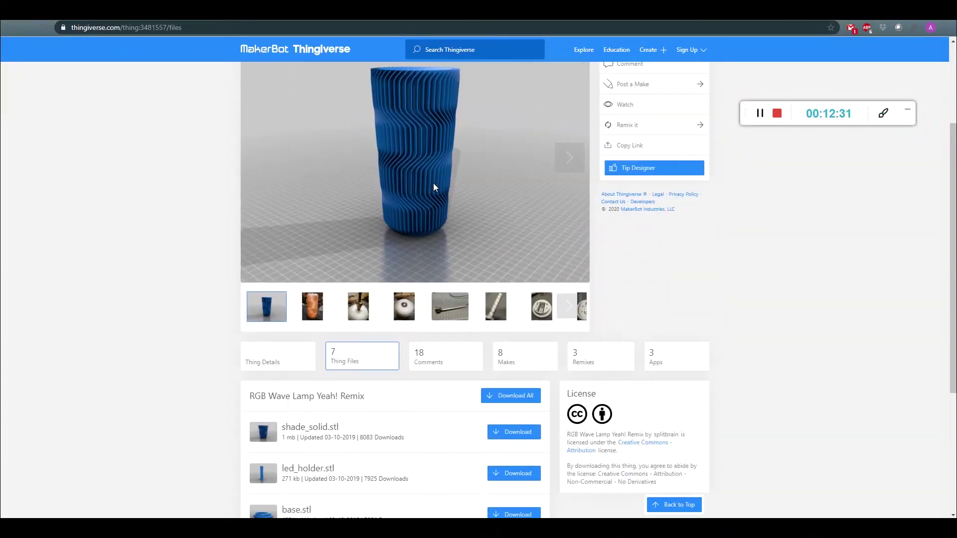
{"action": "left_click", "coordinate": [289, 151]}
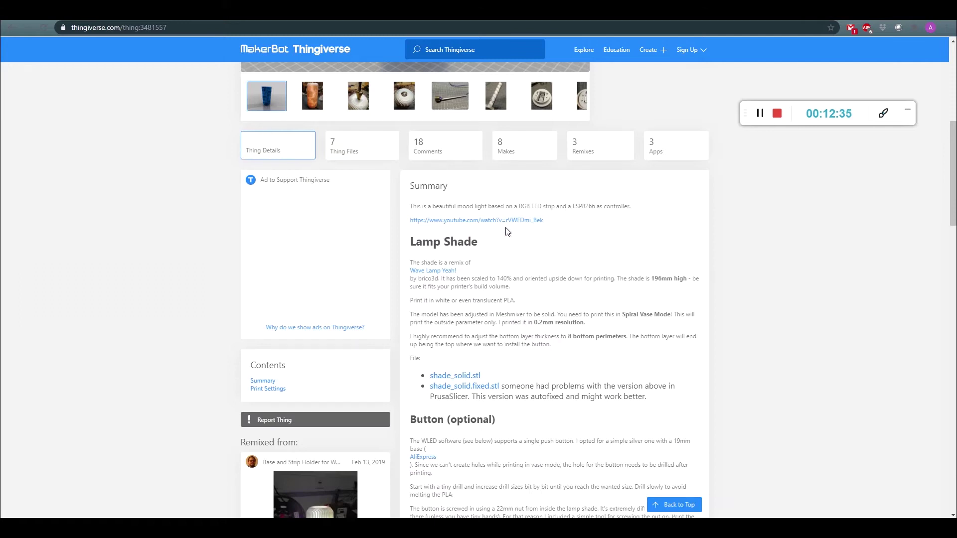
{"action": "scroll", "coordinate": [507, 232], "scroll_direction": "down", "scroll_amount": 10}
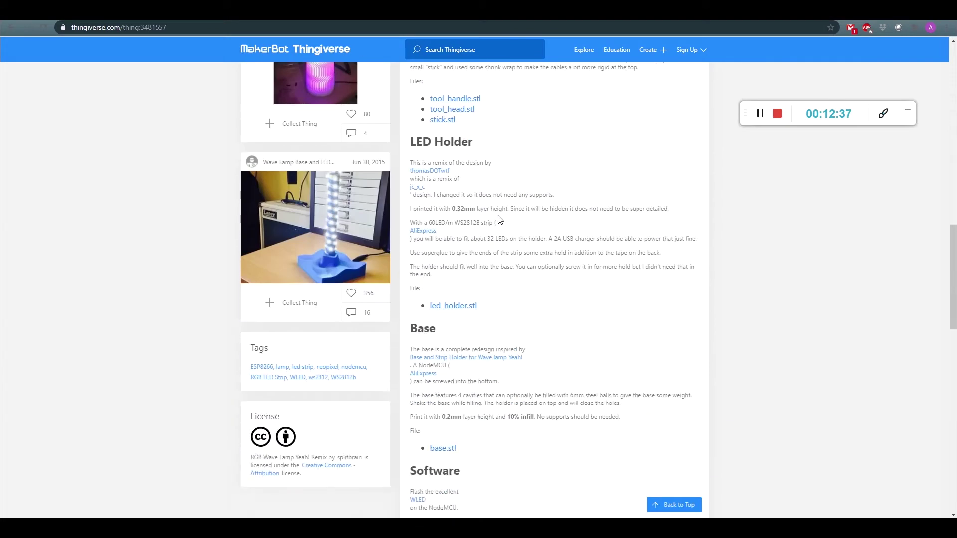
{"action": "scroll", "coordinate": [500, 219], "scroll_direction": "down", "scroll_amount": 6}
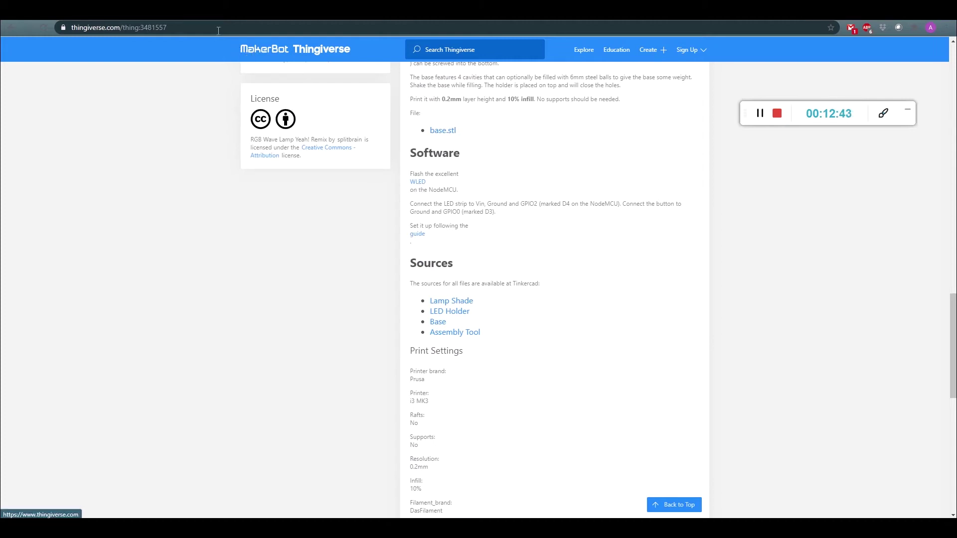
Check the tynick.com wiring table: red wire to Vin, black to GND, green to D4.
{"action": "key", "text": "ctrl+Tab"}
{"action": "scroll", "coordinate": [510, 204], "scroll_direction": "up", "scroll_amount": 10}
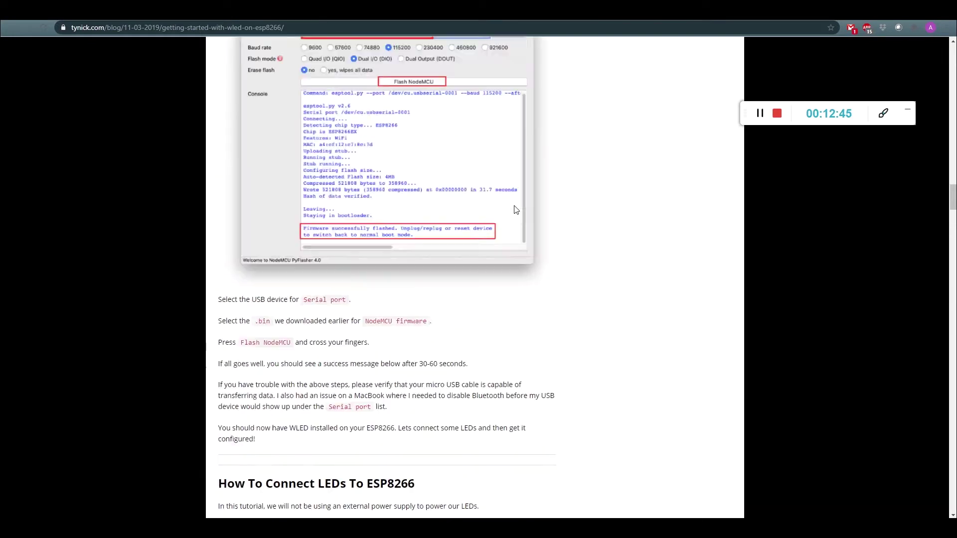
{"action": "scroll", "coordinate": [515, 209], "scroll_direction": "up", "scroll_amount": 20}
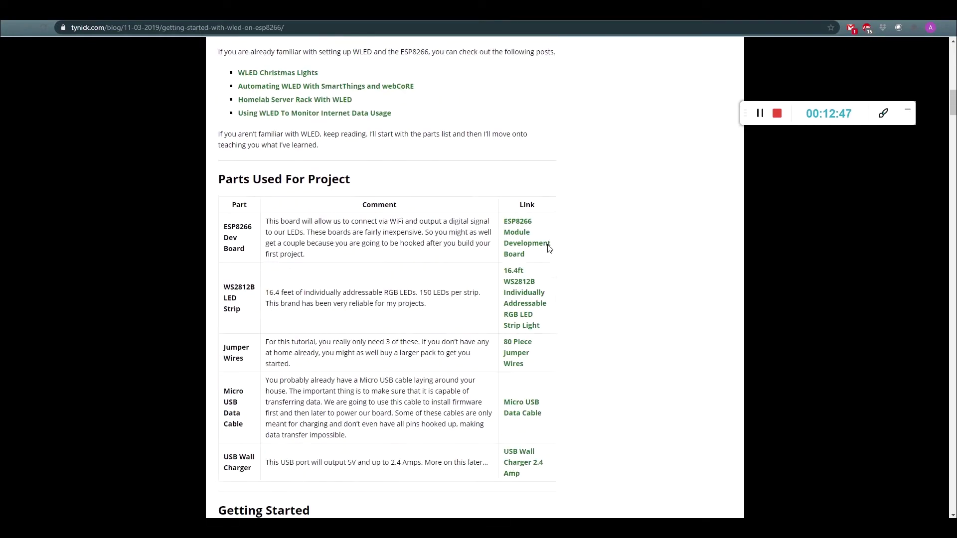
{"action": "scroll", "coordinate": [548, 245], "scroll_direction": "up", "scroll_amount": 18}
{"action": "scroll", "coordinate": [548, 241], "scroll_direction": "down", "scroll_amount": 12}
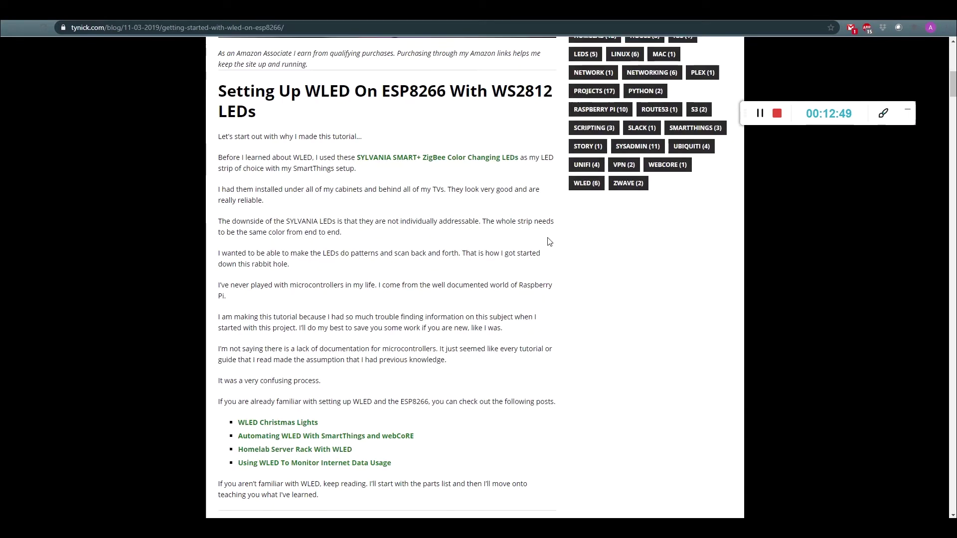
{"action": "scroll", "coordinate": [548, 241], "scroll_direction": "down", "scroll_amount": 20}
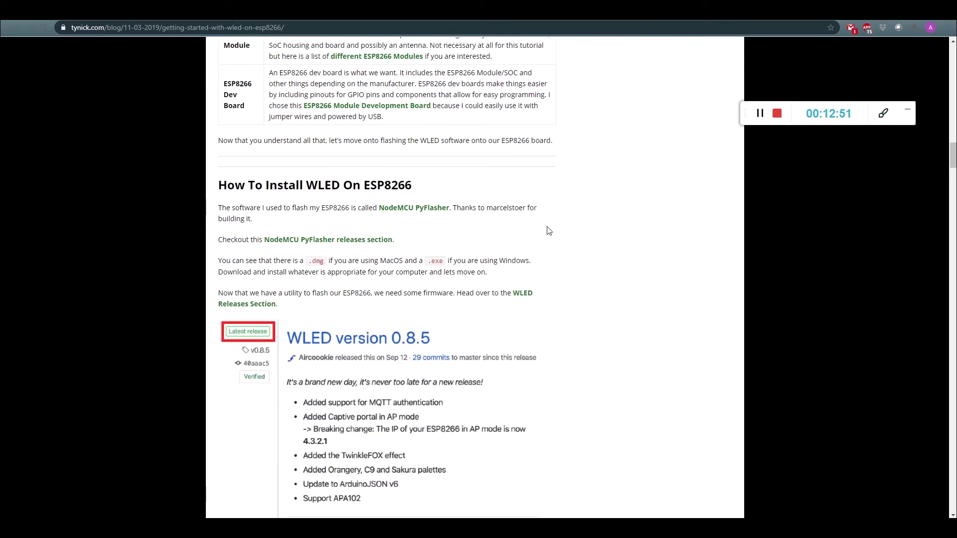
{"action": "scroll", "coordinate": [548, 230], "scroll_direction": "down", "scroll_amount": 20}
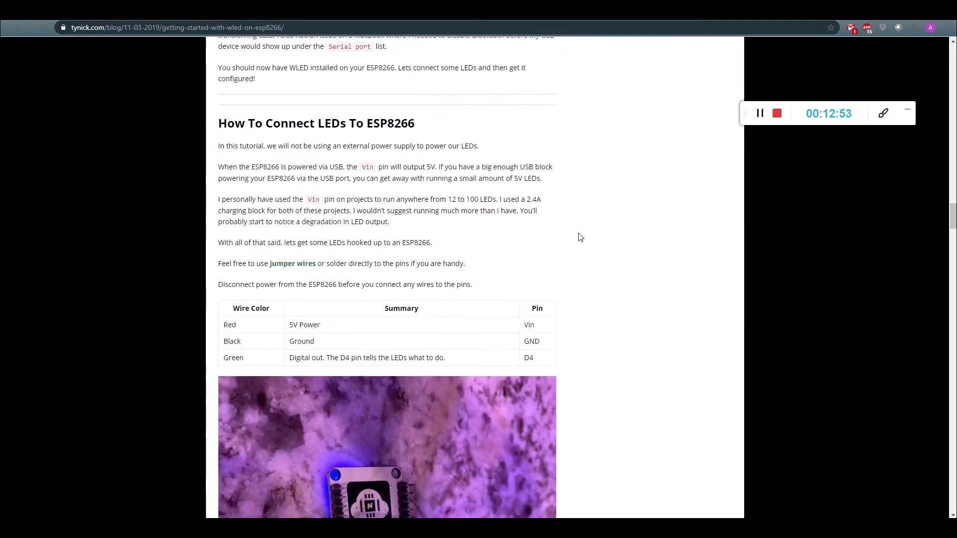
{"action": "scroll", "coordinate": [580, 237], "scroll_direction": "down", "scroll_amount": 5}
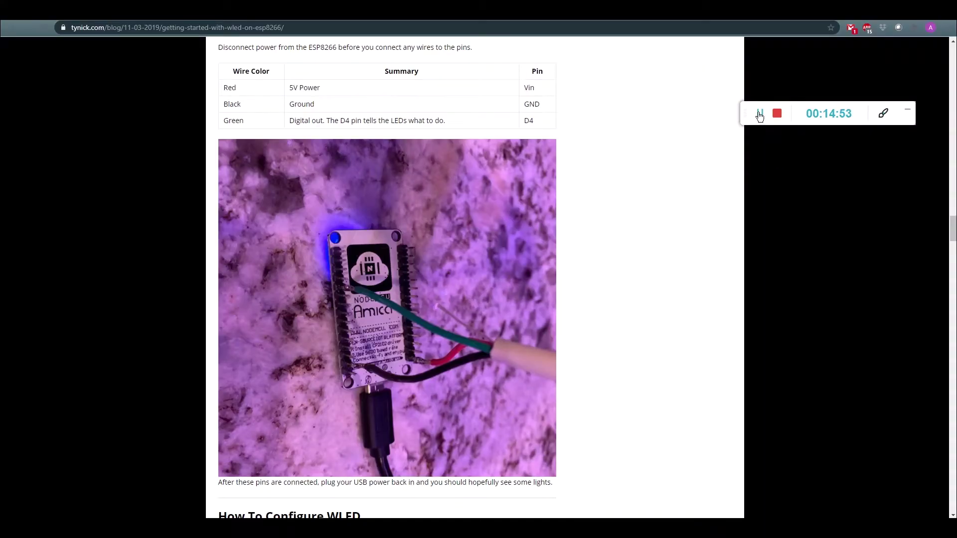
{"action": "left_click", "coordinate": [759, 114]}
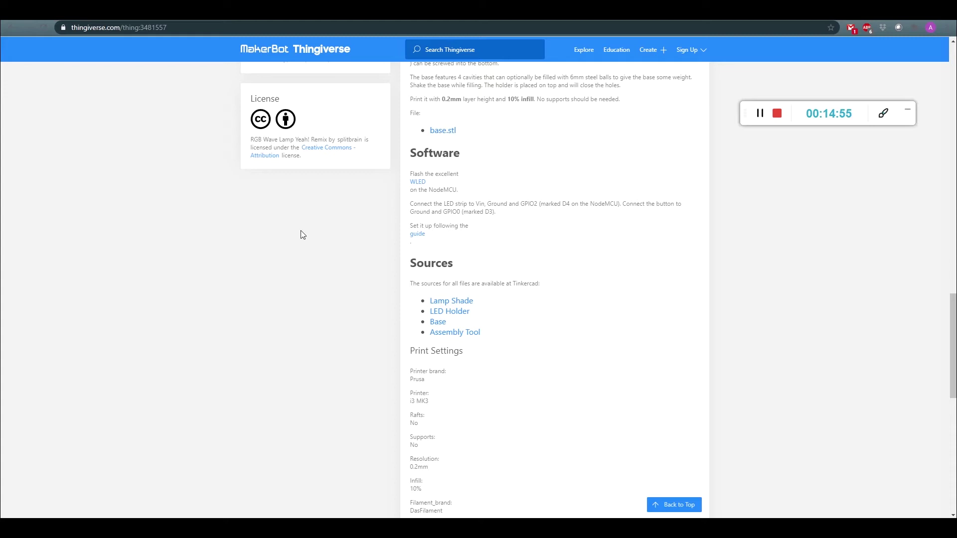
Follow the WLED link to Aircoookie/WLED and scroll its readme to Quick start guide and documentation.
{"action": "left_click", "coordinate": [420, 183]}
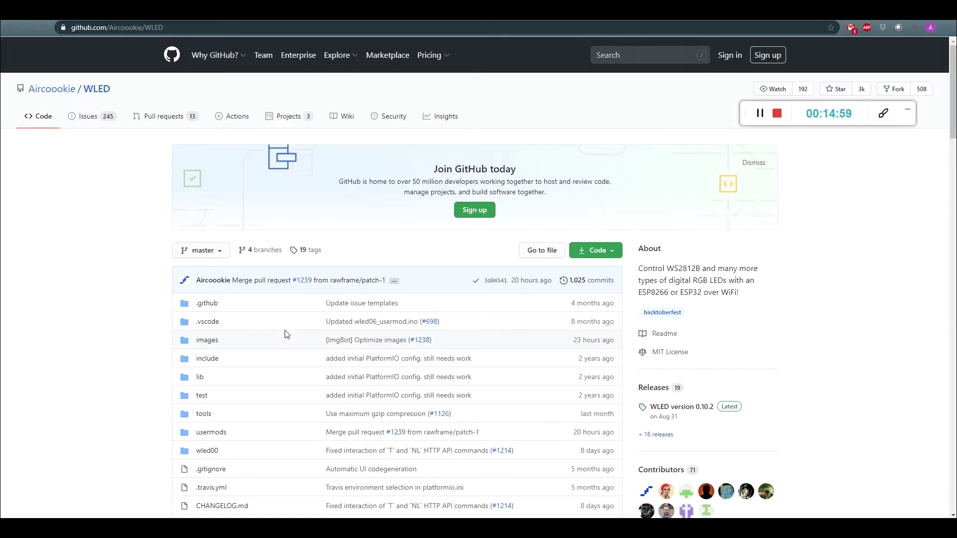
{"action": "scroll", "coordinate": [287, 334], "scroll_direction": "down", "scroll_amount": 10}
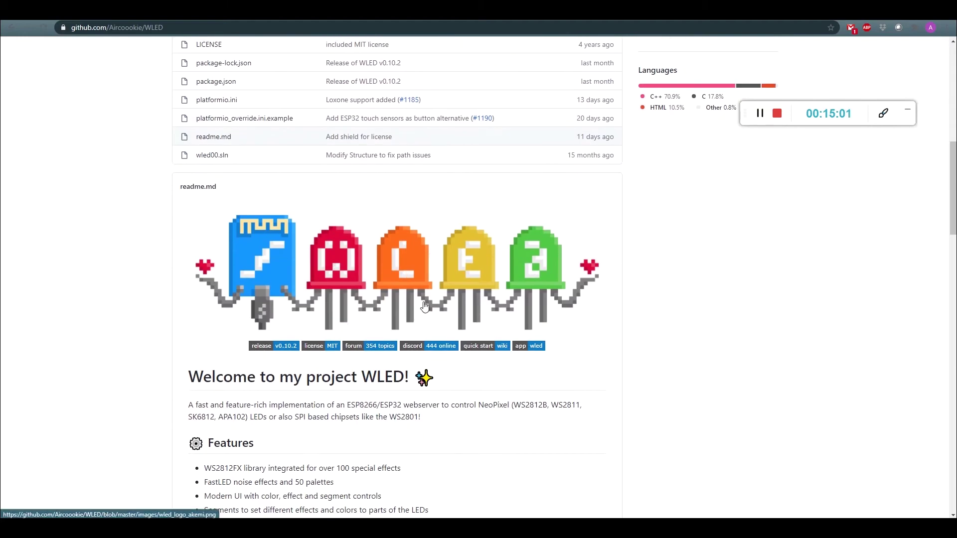
{"action": "scroll", "coordinate": [424, 306], "scroll_direction": "down", "scroll_amount": 13}
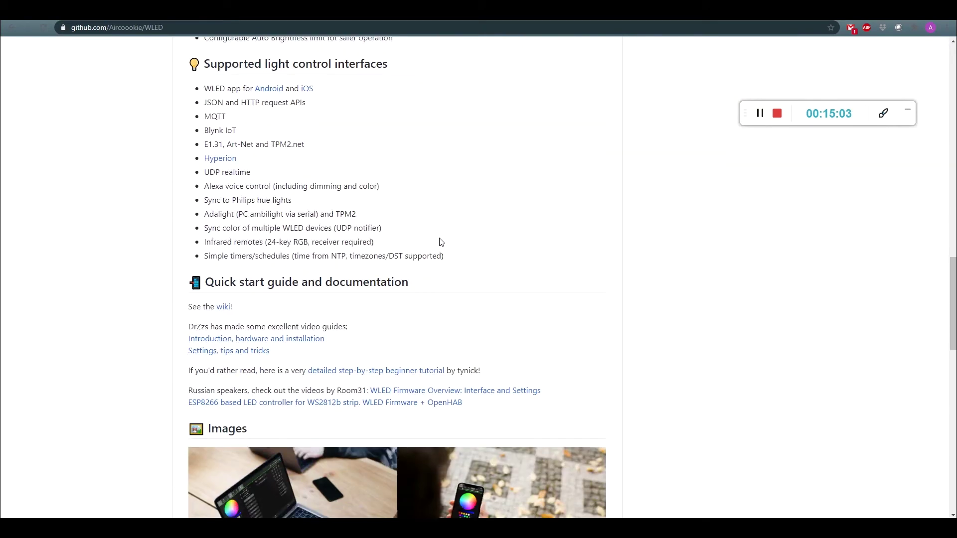
{"action": "scroll", "coordinate": [462, 214], "scroll_direction": "down", "scroll_amount": 1}
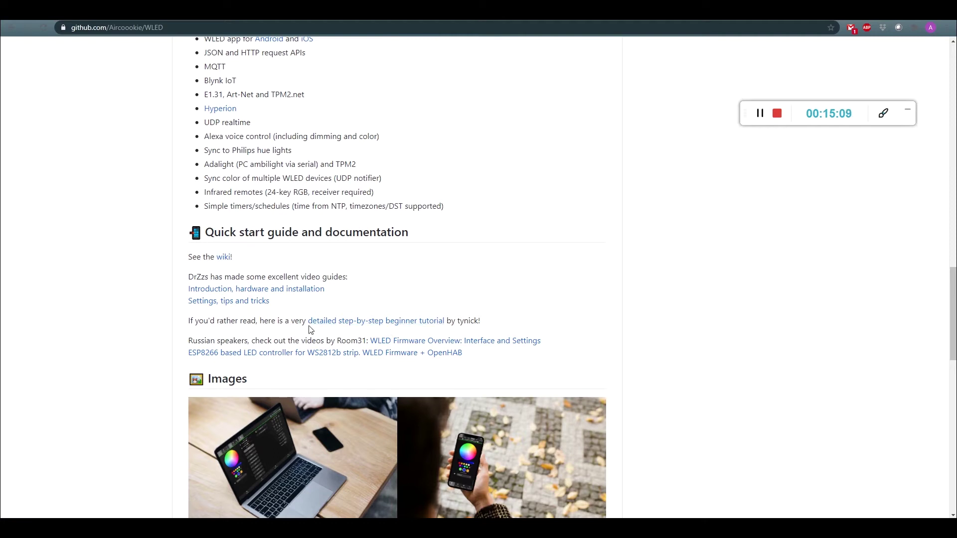
{"action": "left_click", "coordinate": [410, 321]}
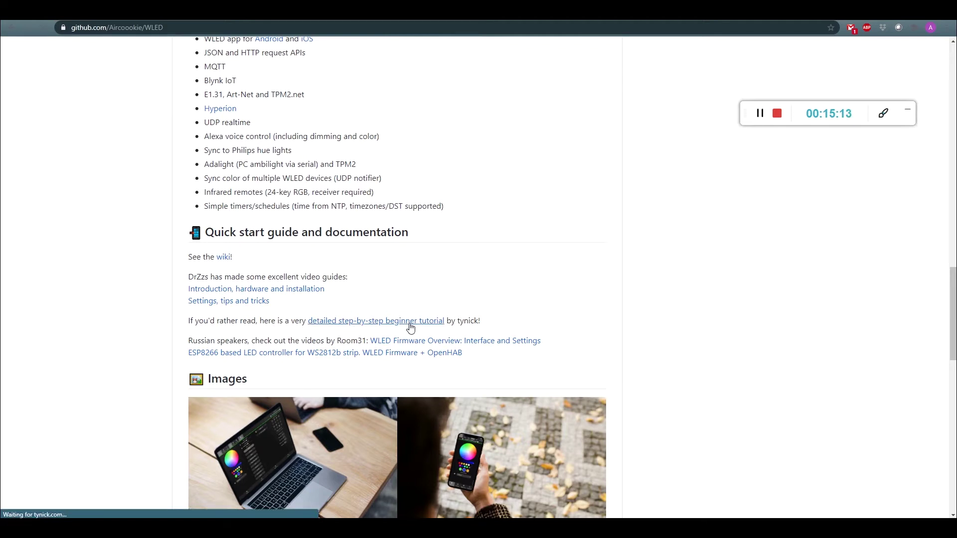
Scroll tynick's WLED beginner tutorial down to 'How To Install WLED On ESP8266'.
{"action": "scroll", "coordinate": [412, 321], "scroll_direction": "down", "scroll_amount": 6}
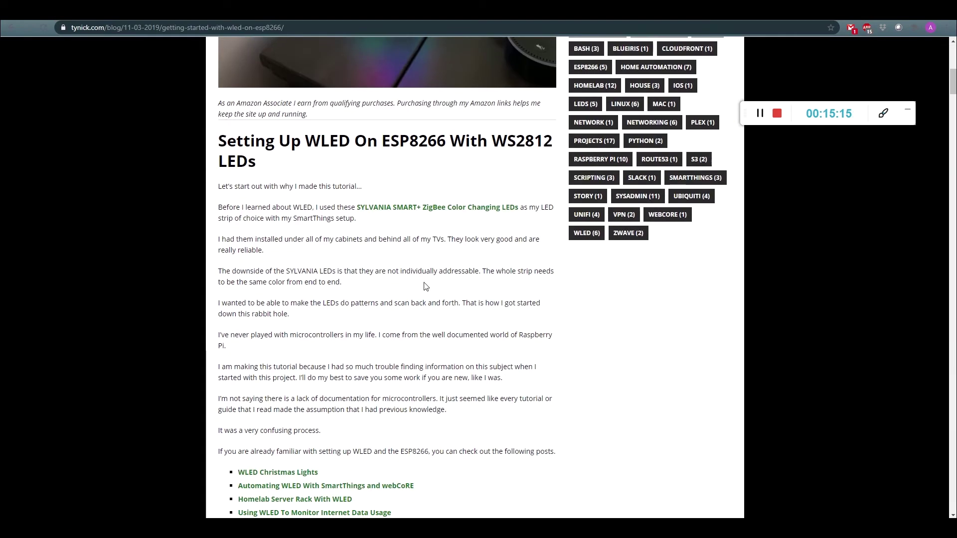
{"action": "scroll", "coordinate": [472, 185], "scroll_direction": "down", "scroll_amount": 3}
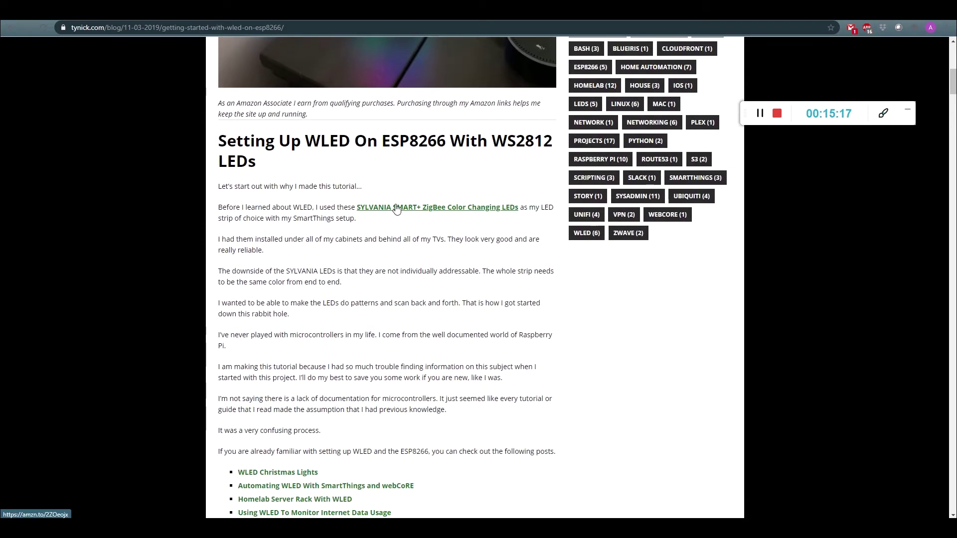
{"action": "scroll", "coordinate": [472, 194], "scroll_direction": "down", "scroll_amount": 9}
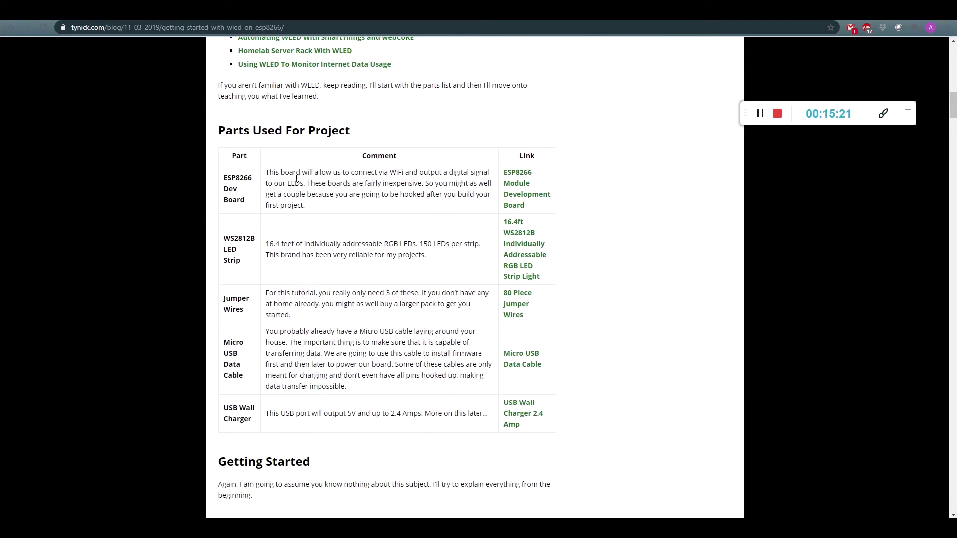
{"action": "scroll", "coordinate": [623, 236], "scroll_direction": "down", "scroll_amount": 11}
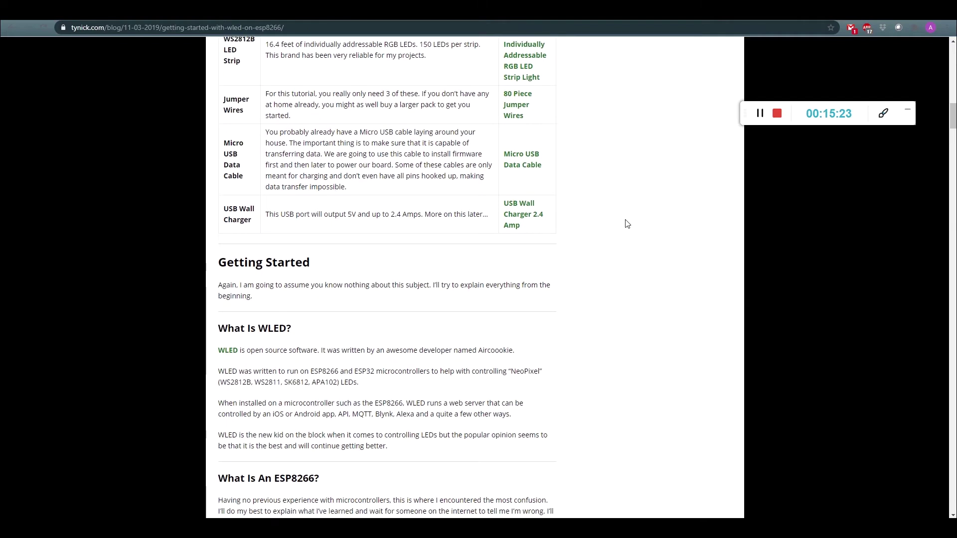
{"action": "scroll", "coordinate": [627, 219], "scroll_direction": "down", "scroll_amount": 10}
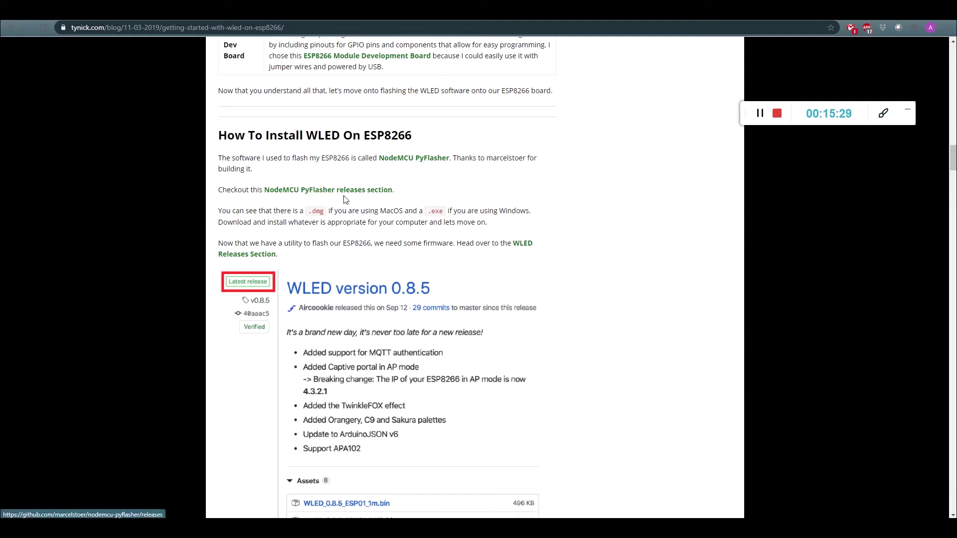
Open the nodemcu-pyflasher releases page and scroll to the 4.0 release's Windows downloads.
{"action": "left_click", "coordinate": [389, 193]}
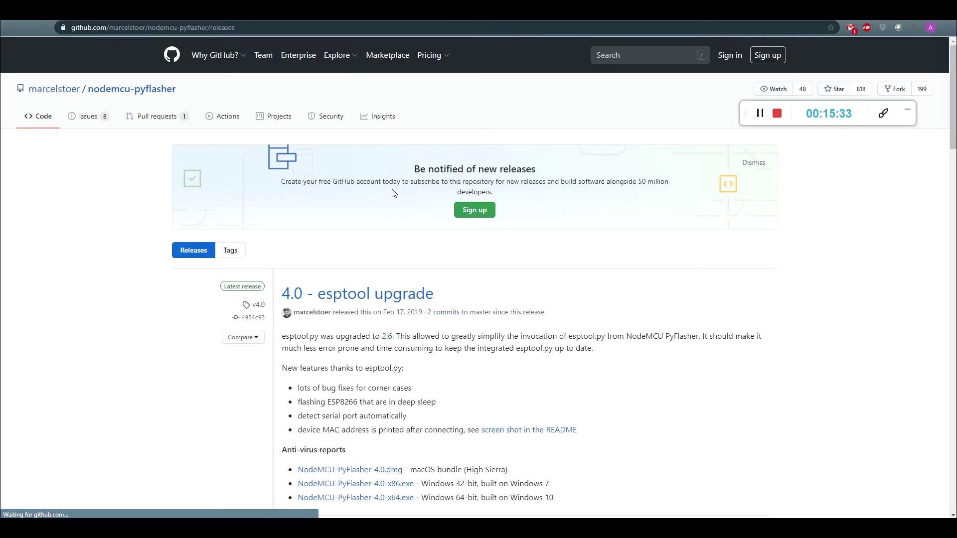
{"action": "scroll", "coordinate": [366, 207], "scroll_direction": "down", "scroll_amount": 1}
{"action": "scroll", "coordinate": [366, 207], "scroll_direction": "down", "scroll_amount": 3}
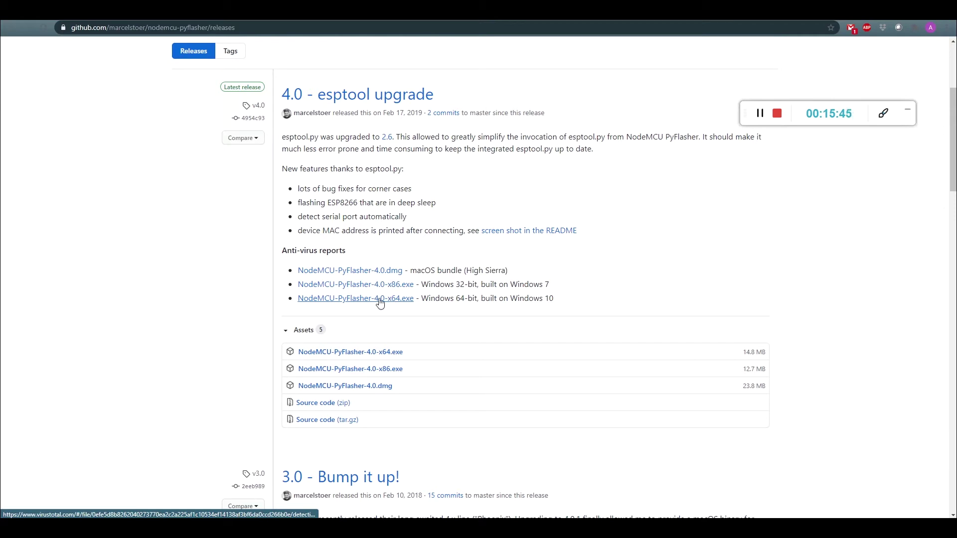
Return to the guide, move aside and minimize PyFlasher, and open the WLED 0.10.2 releases page.
{"action": "key", "text": "ctrl+w"}
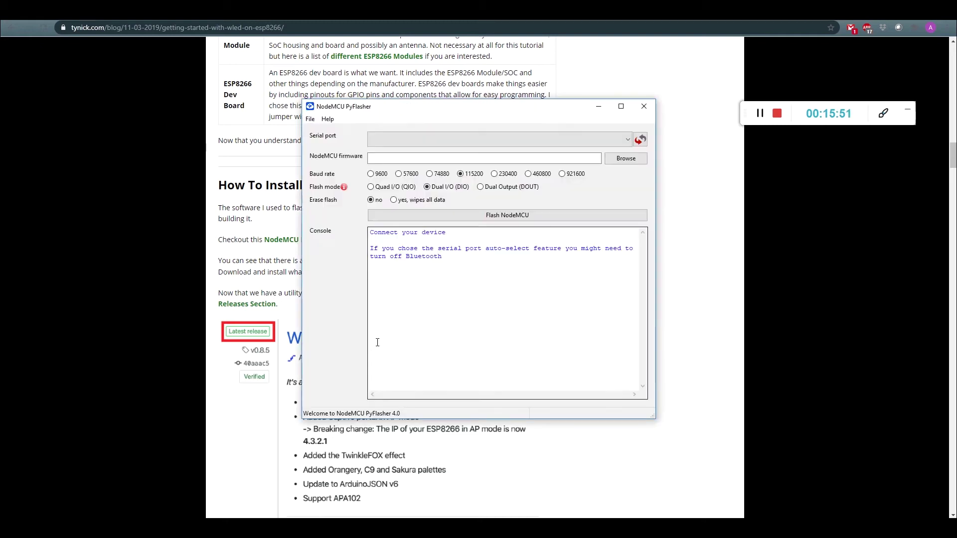
{"action": "left_click_drag", "start_coordinate": [461, 118], "coordinate": [358, 127]}
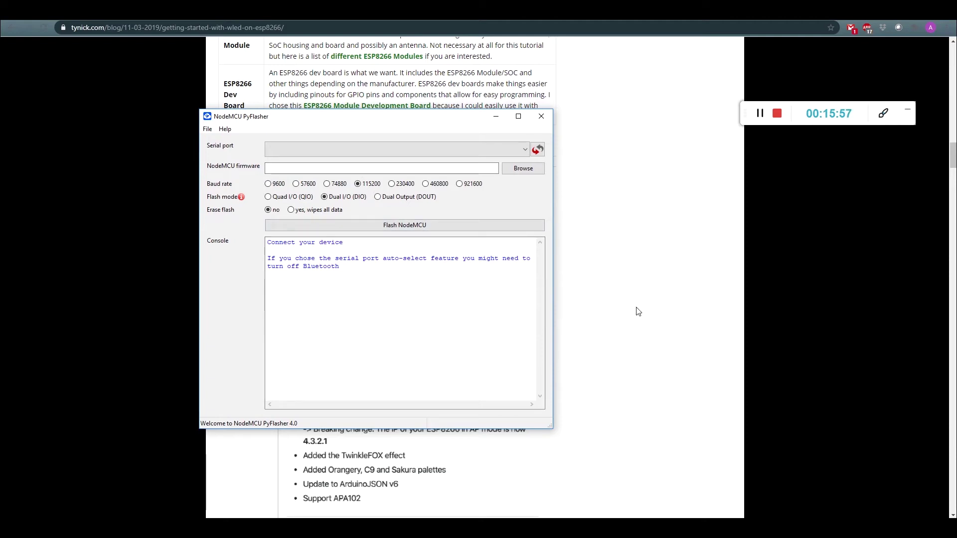
{"action": "left_click", "coordinate": [612, 306]}
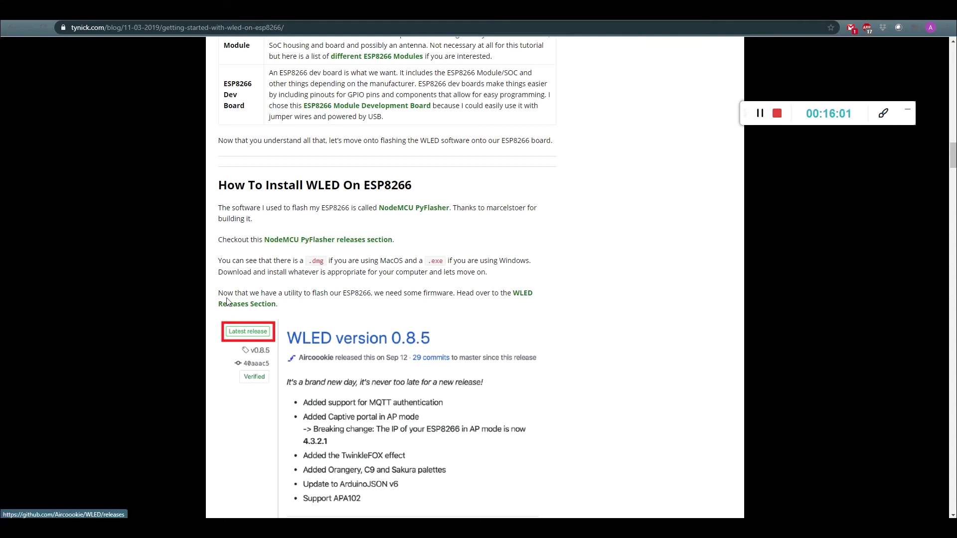
{"action": "left_click", "coordinate": [523, 297]}
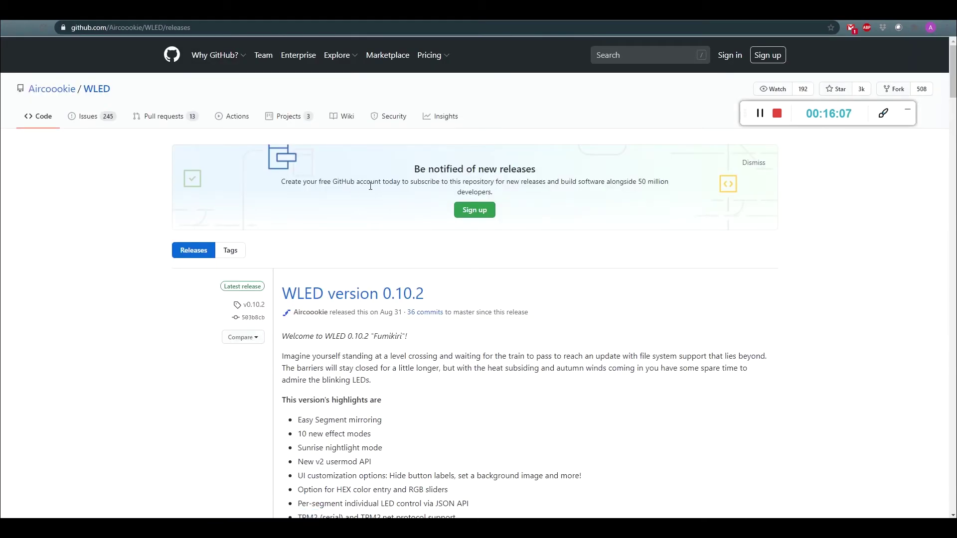
Download WLED_0.10.2_ESP8266.bin from the release Assets into the Desktop RGB_LAMP folder.
{"action": "scroll", "coordinate": [431, 291], "scroll_direction": "down", "scroll_amount": 1}
{"action": "scroll", "coordinate": [445, 264], "scroll_direction": "down", "scroll_amount": 10}
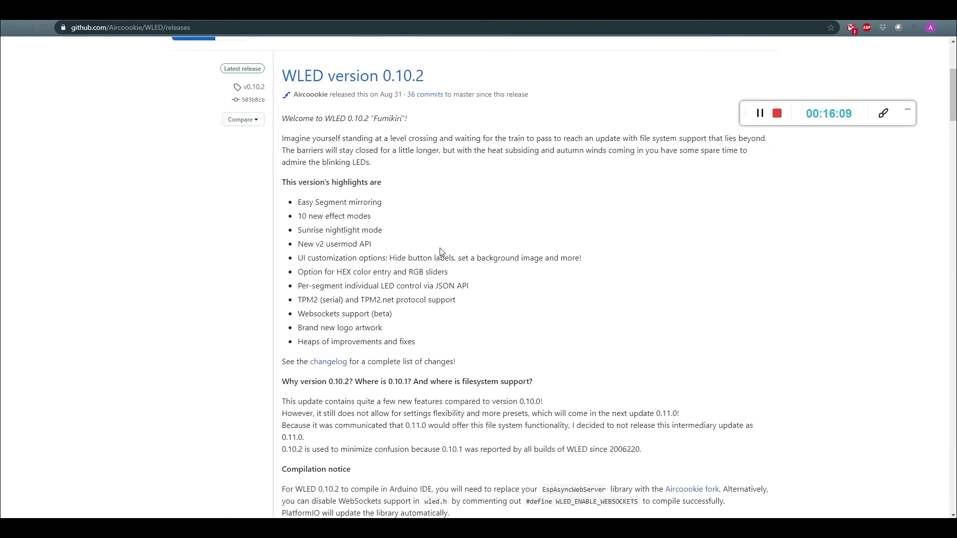
{"action": "scroll", "coordinate": [445, 250], "scroll_direction": "down", "scroll_amount": 2}
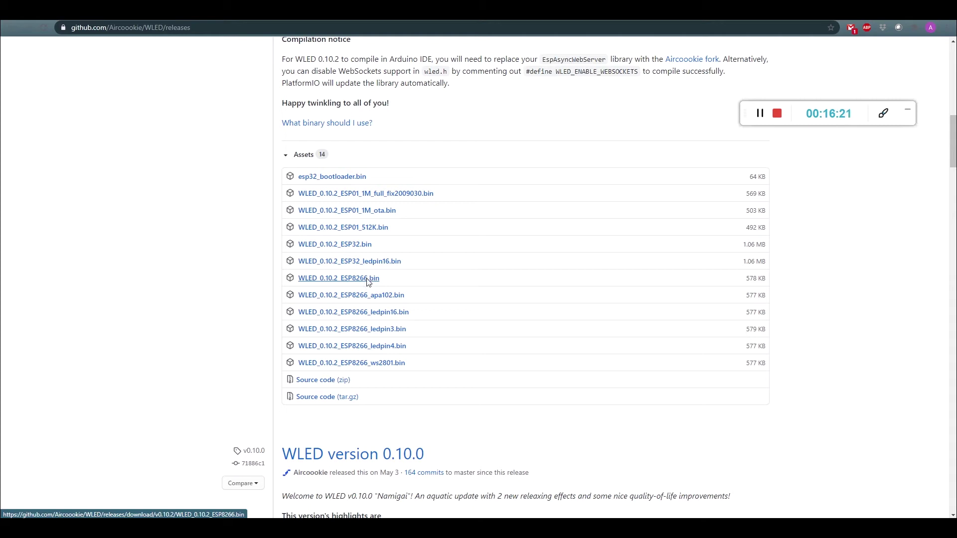
{"action": "left_click", "coordinate": [368, 281]}
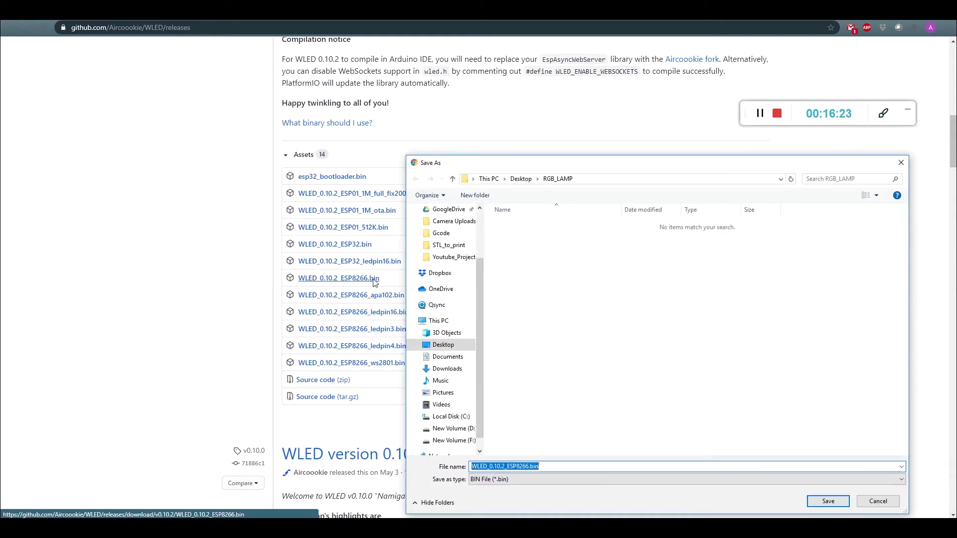
{"action": "left_click", "coordinate": [818, 502]}
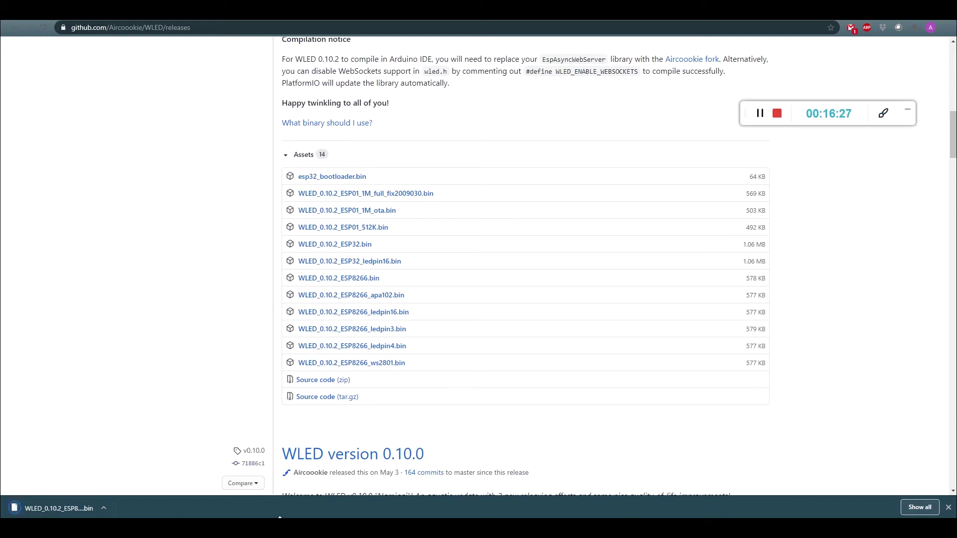
Restore and reposition the PyFlasher window, then browse for its firmware file.
{"action": "left_click", "coordinate": [279, 478]}
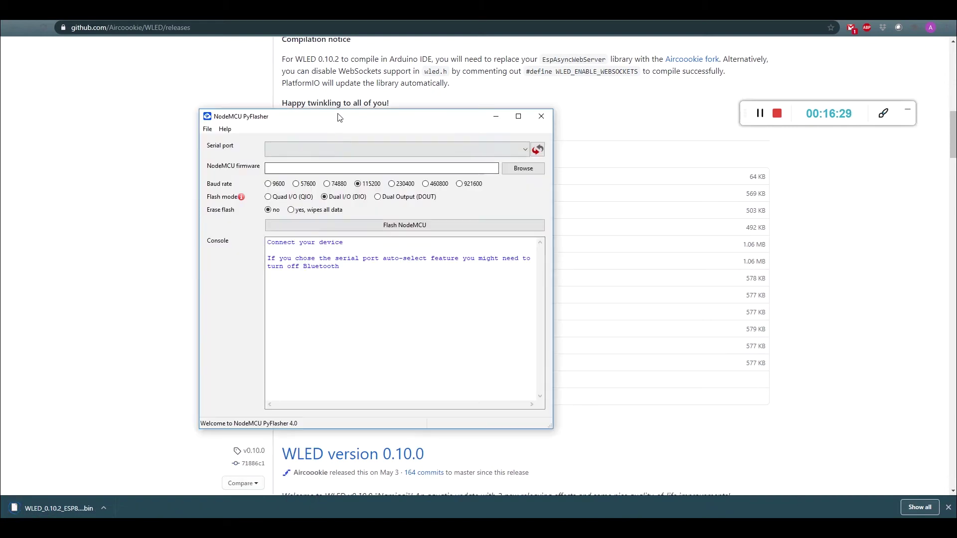
{"action": "left_click_drag", "start_coordinate": [338, 119], "coordinate": [309, 85]}
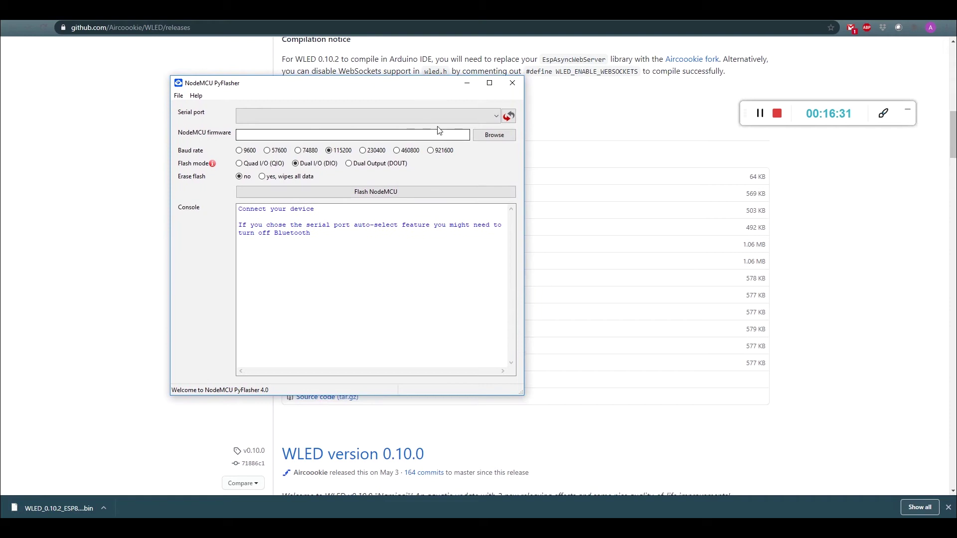
{"action": "left_click", "coordinate": [504, 136]}
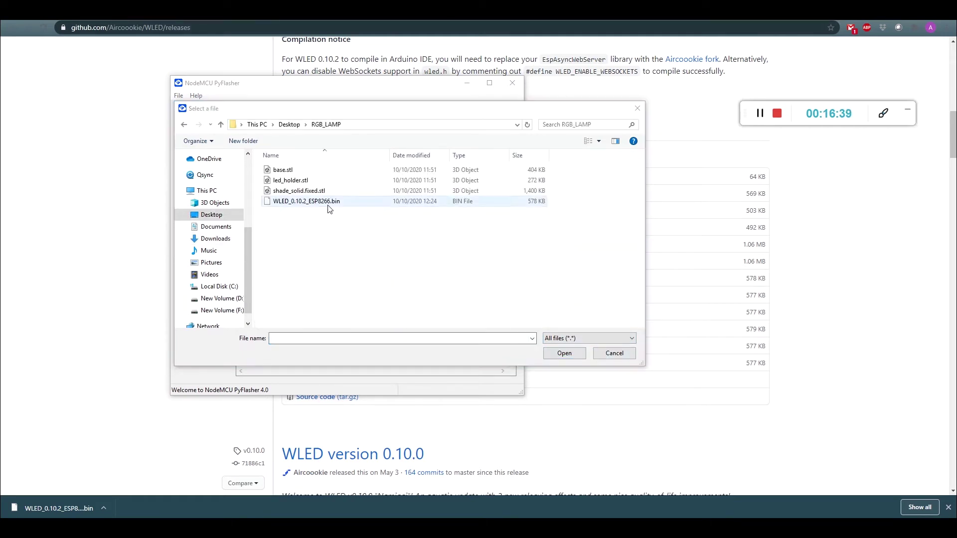
Load D:\Desktop\RGB_LAMP\WLED_0.10.2_ESP8266.bin as PyFlasher's firmware.
{"action": "left_click", "coordinate": [313, 202]}
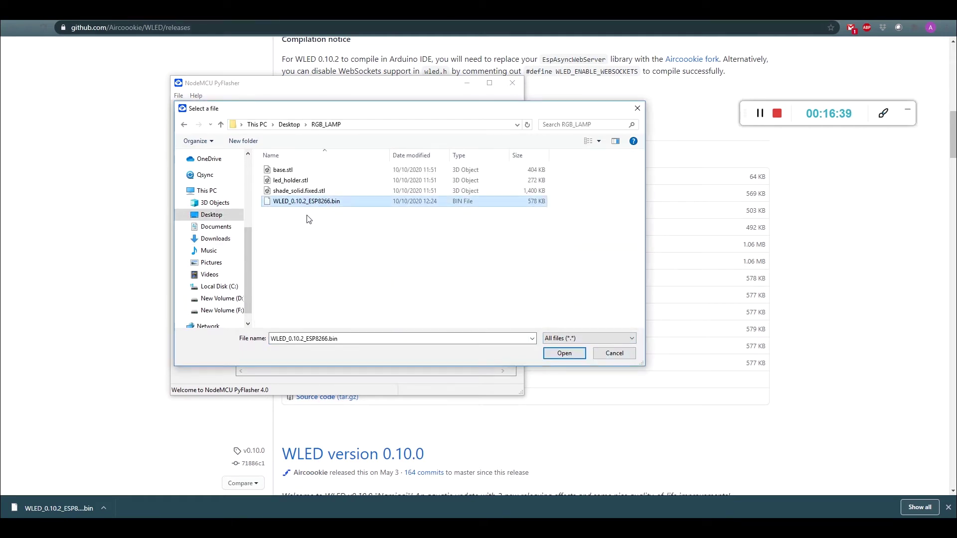
{"action": "left_click", "coordinate": [560, 353]}
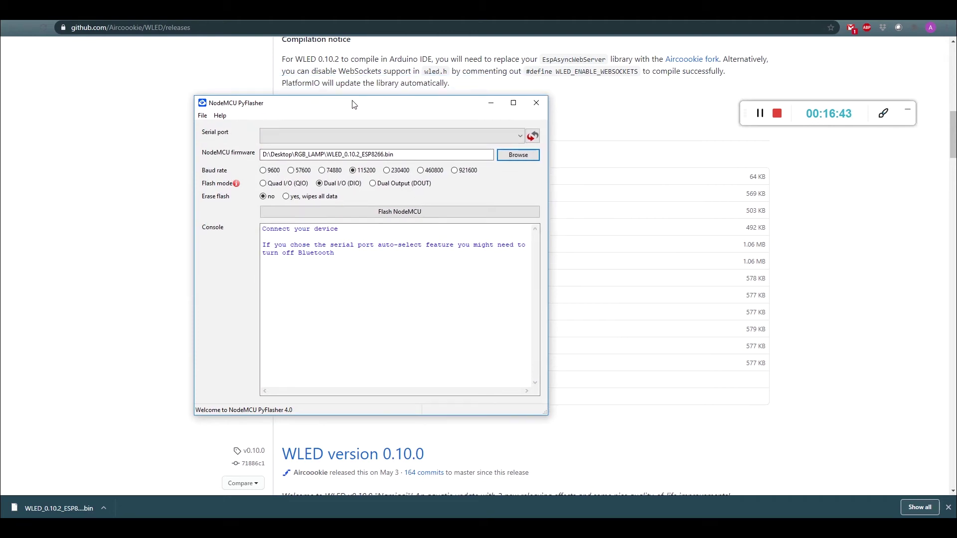
{"action": "left_click_drag", "start_coordinate": [329, 83], "coordinate": [353, 102]}
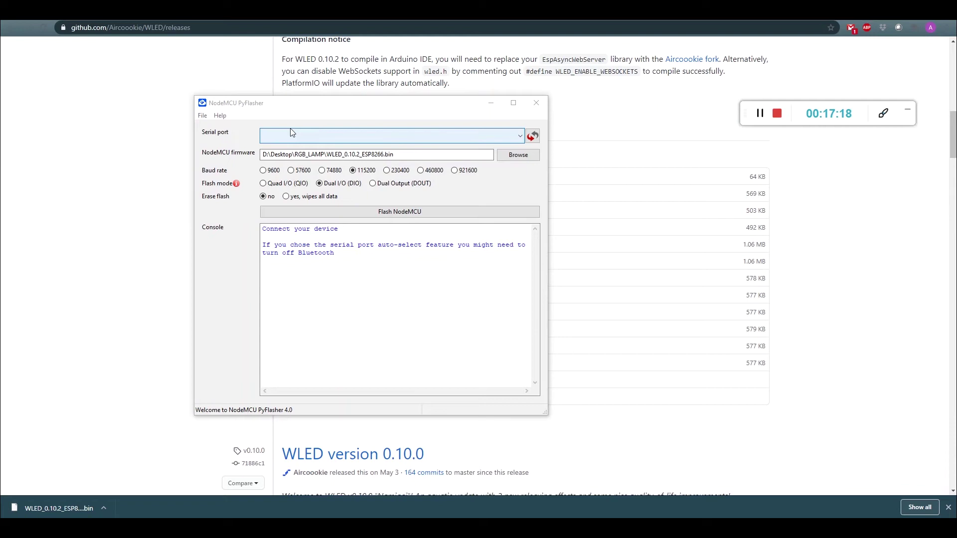
Through Control Panel's Device Manager, locate the driverless CP2102 USB to UART Bridge Controller under Other devices.
{"action": "key", "text": "super"}
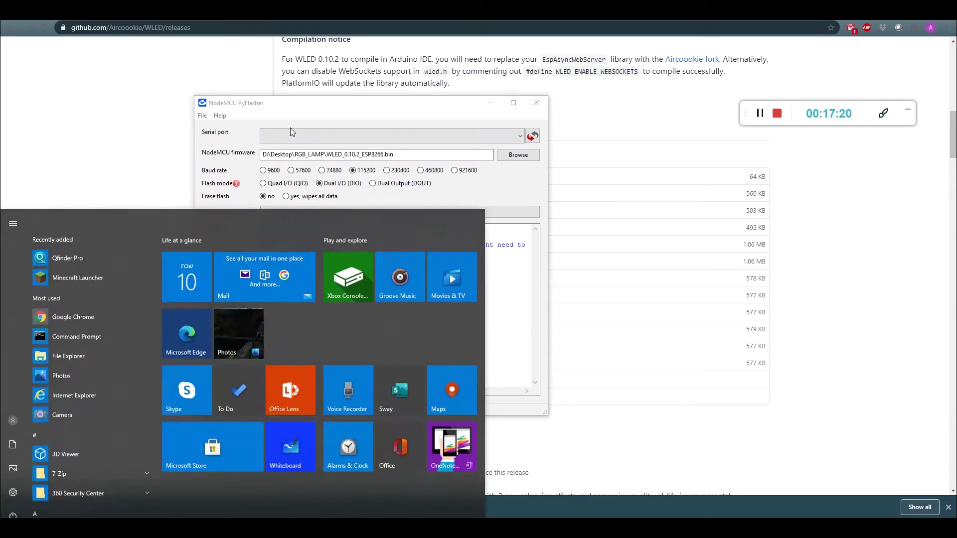
{"action": "type", "text": "cont"}
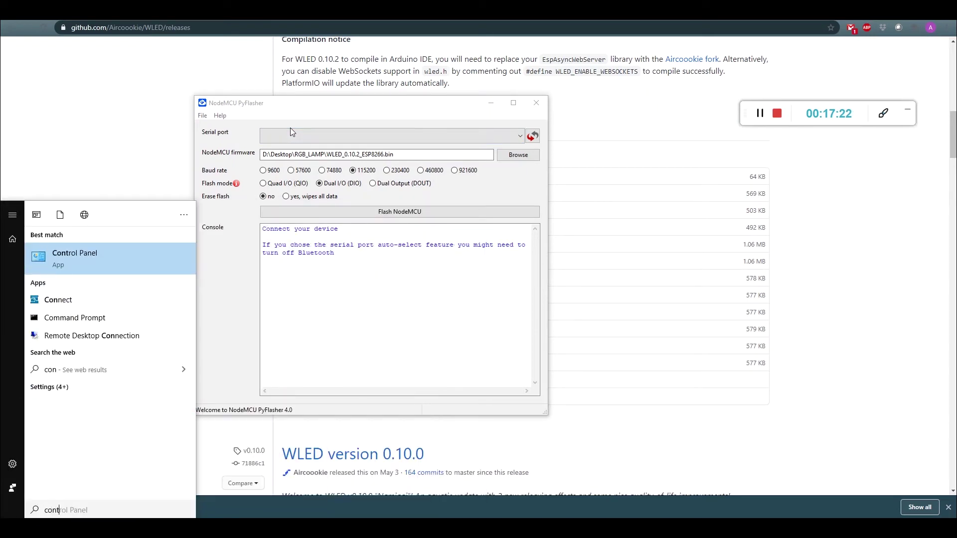
{"action": "type", "text": "rol"}
{"action": "key", "text": "Return"}
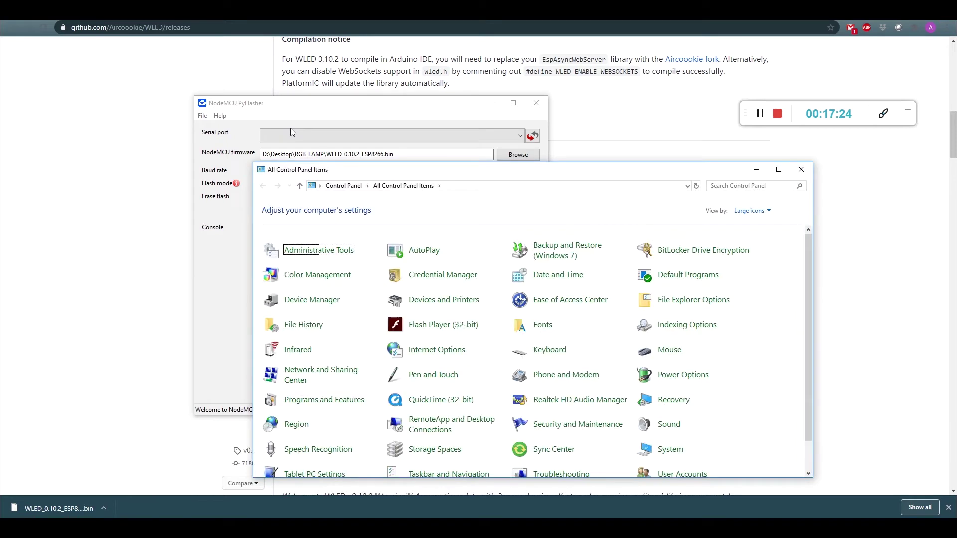
{"action": "left_click", "coordinate": [325, 303]}
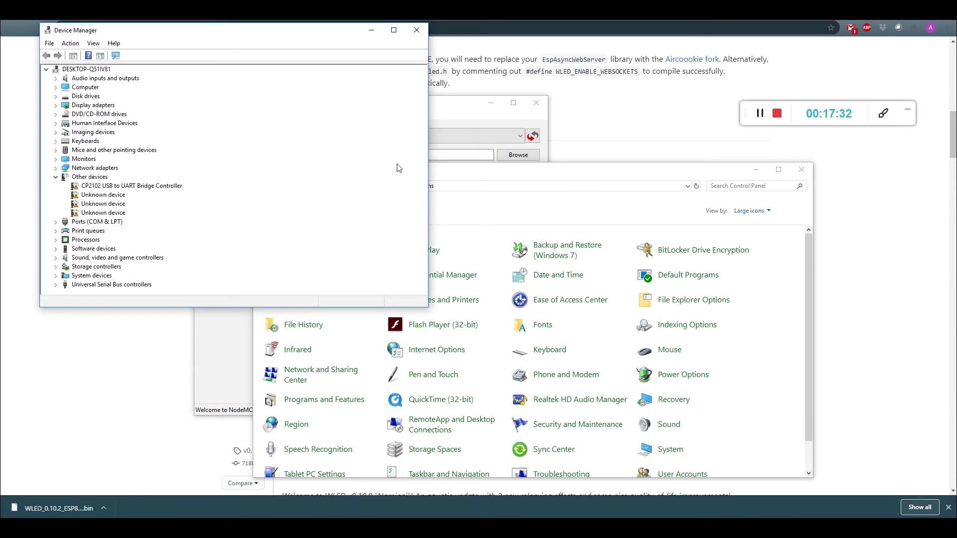
{"action": "left_click", "coordinate": [107, 186]}
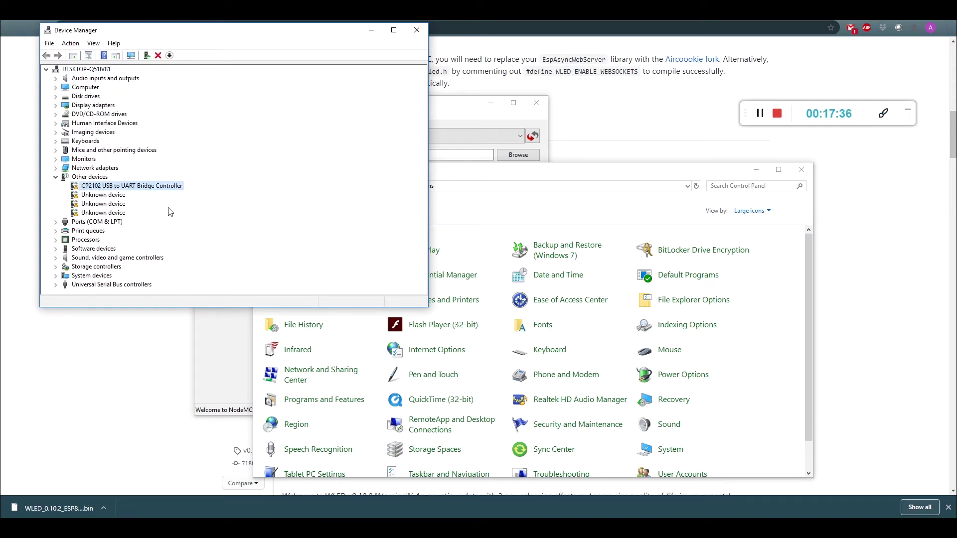
{"action": "left_click_drag", "start_coordinate": [235, 36], "coordinate": [285, 69]}
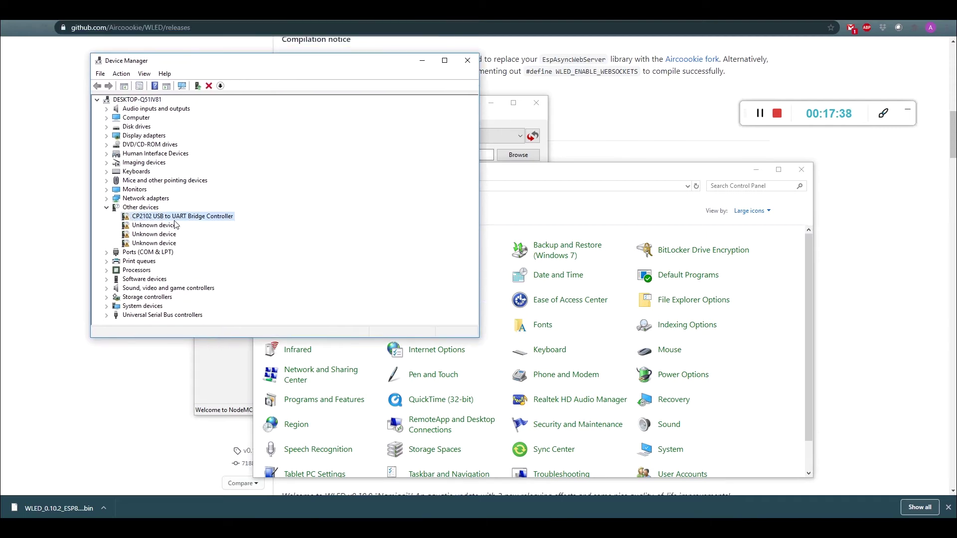
{"action": "left_click", "coordinate": [762, 118]}
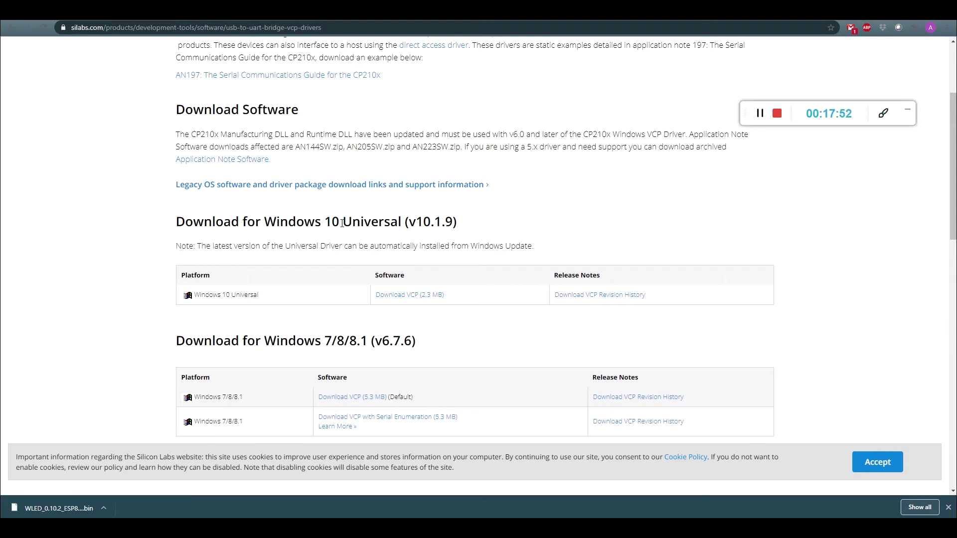
Download the Windows 10 Universal VCP driver, CP210x_Universal_Windows_Driver.zip, into Desktop\RGB_LAMP.
{"action": "scroll", "coordinate": [326, 278], "scroll_direction": "down", "scroll_amount": 2}
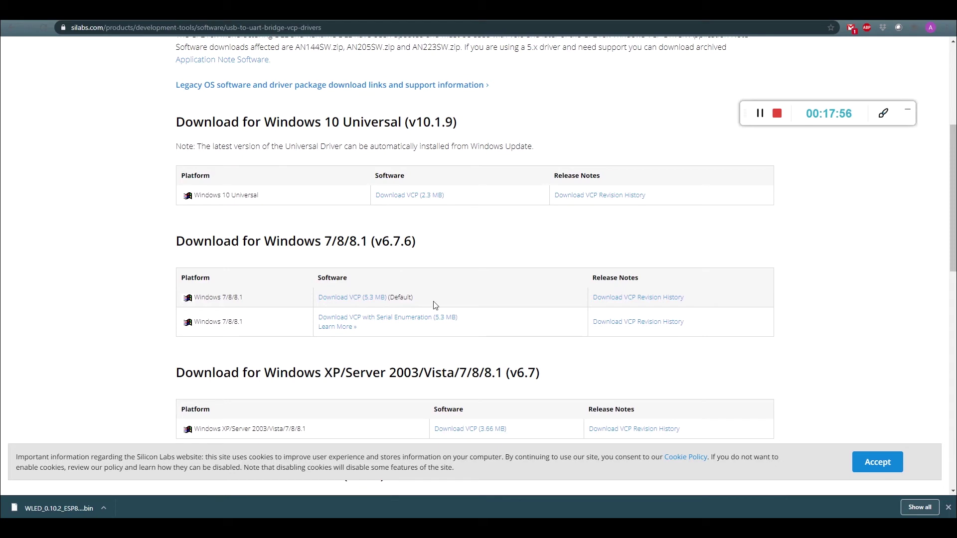
{"action": "scroll", "coordinate": [413, 268], "scroll_direction": "up", "scroll_amount": 2}
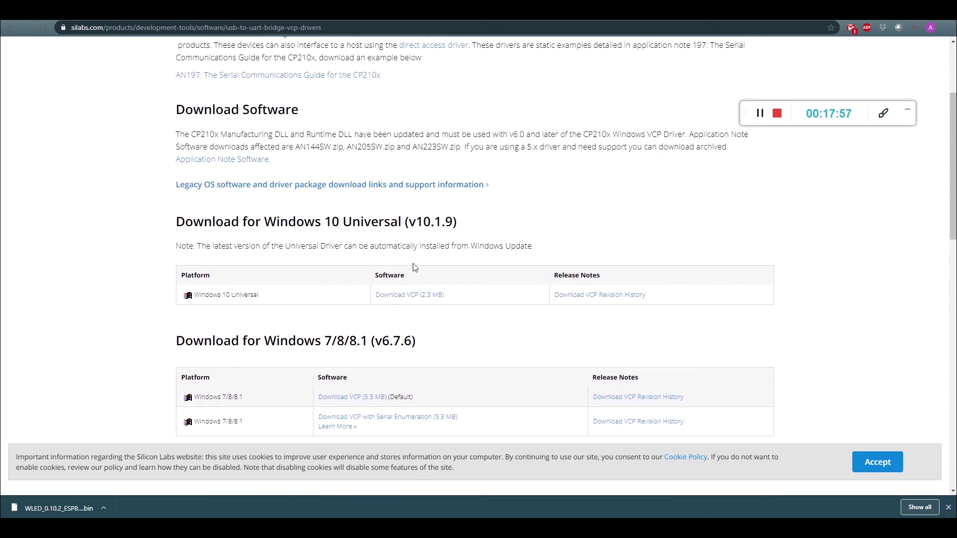
{"action": "left_click", "coordinate": [438, 297]}
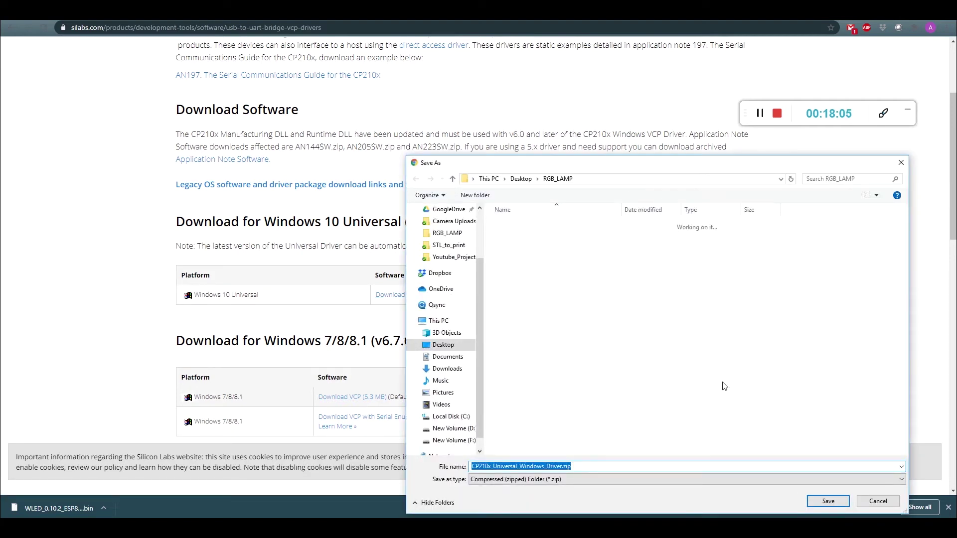
{"action": "left_click", "coordinate": [828, 502]}
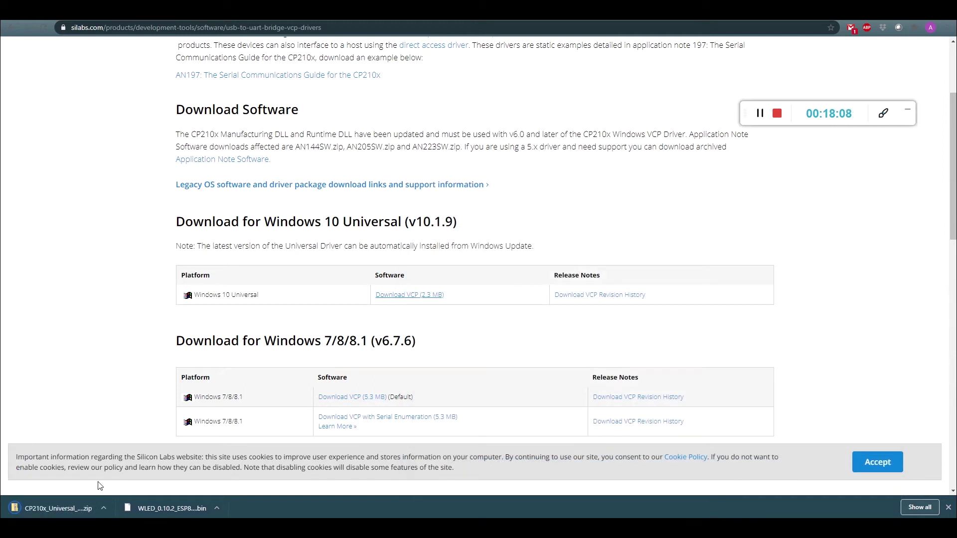
{"action": "left_click", "coordinate": [104, 507]}
Extract the CP210x driver zip in place with 7-Zip Extract Here.
{"action": "left_click", "coordinate": [135, 472]}
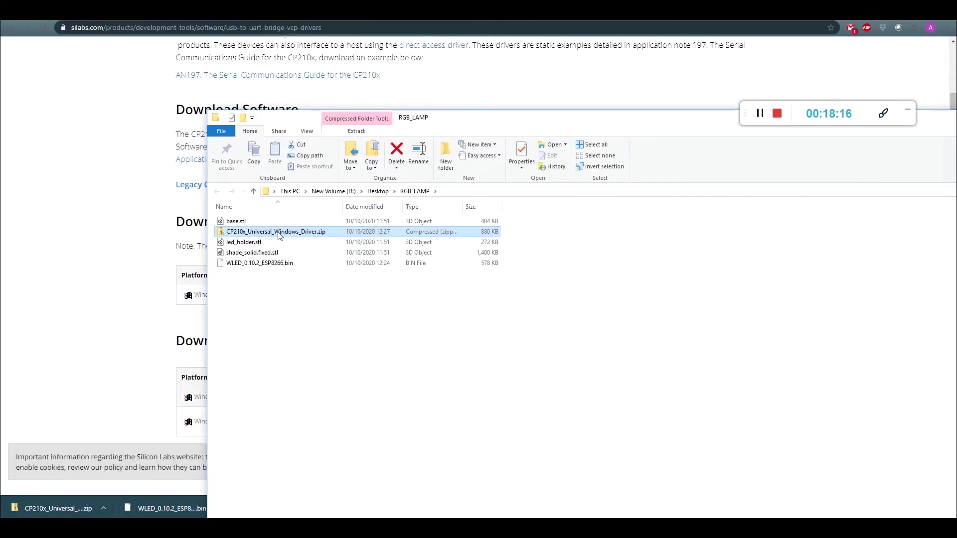
{"action": "right_click", "coordinate": [279, 236]}
{"action": "mouse_move", "coordinate": [353, 265]}
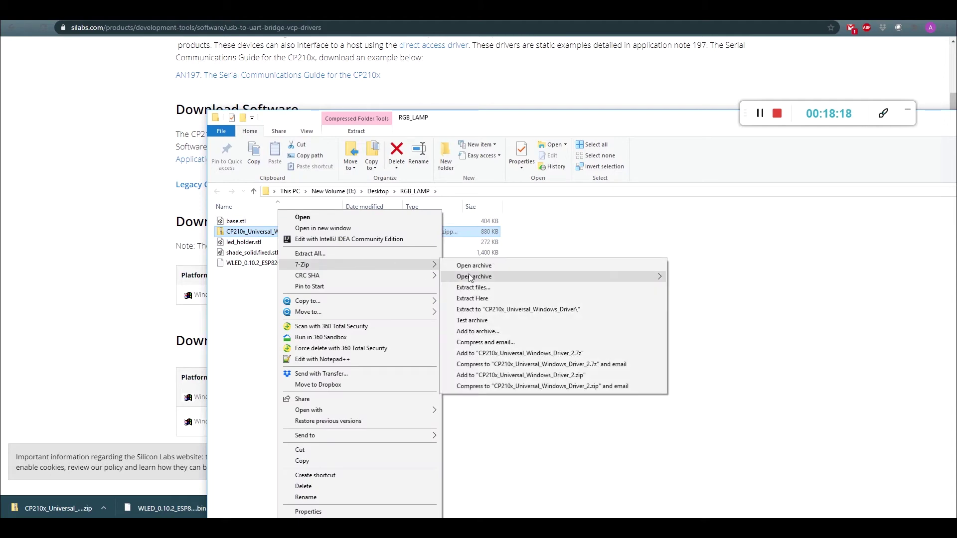
{"action": "left_click", "coordinate": [479, 299]}
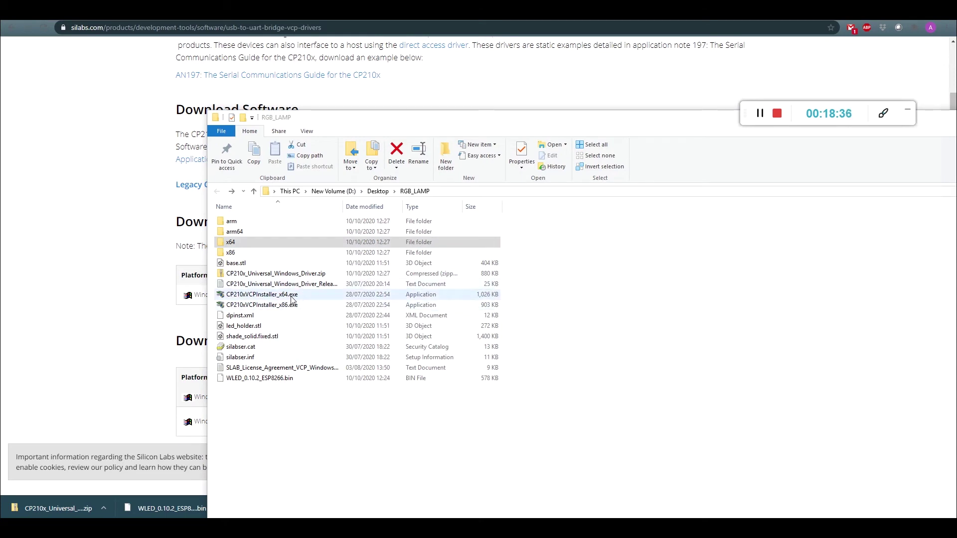
Install the Silicon Labs driver with CP210xVCPInstaller_x64.exe through to Finish.
{"action": "double_click", "coordinate": [292, 296]}
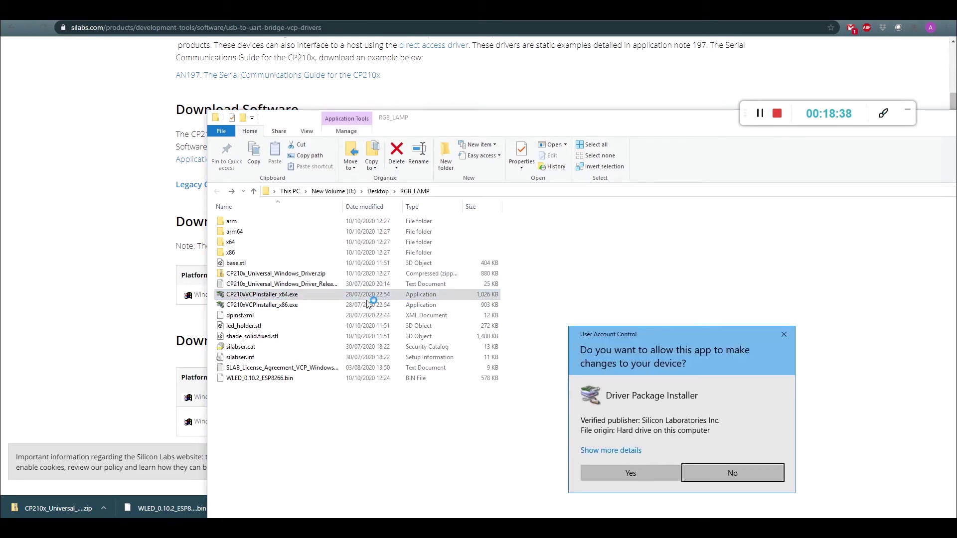
{"action": "left_click", "coordinate": [621, 473]}
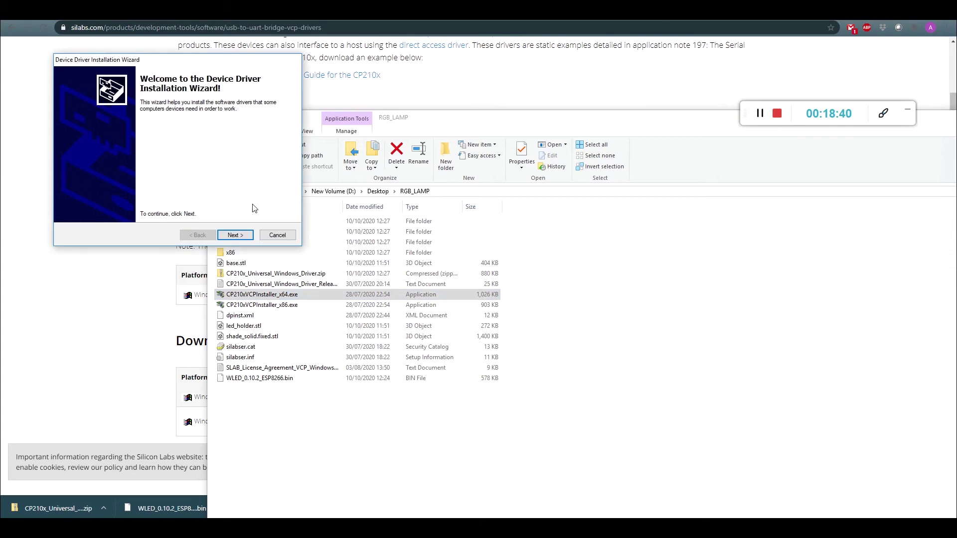
{"action": "left_click", "coordinate": [241, 236]}
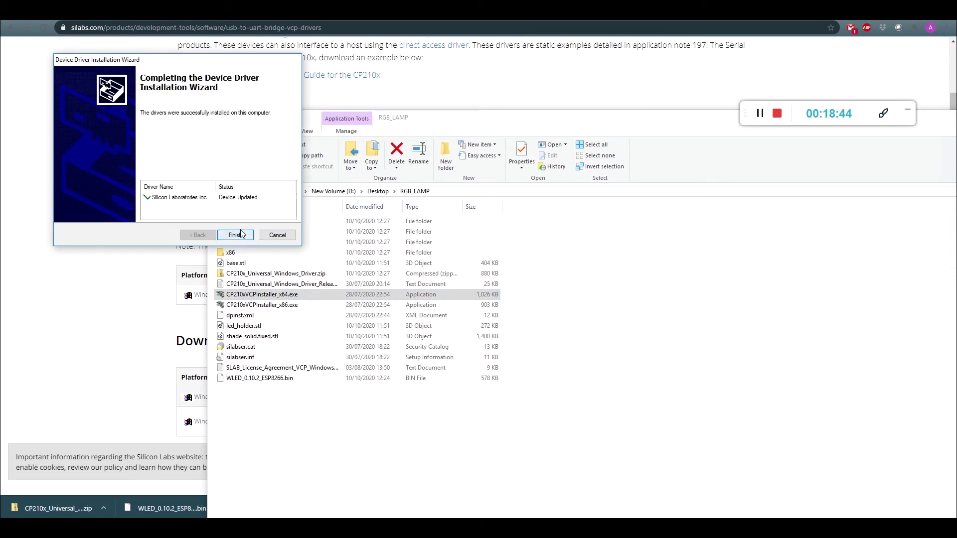
{"action": "left_click", "coordinate": [236, 234]}
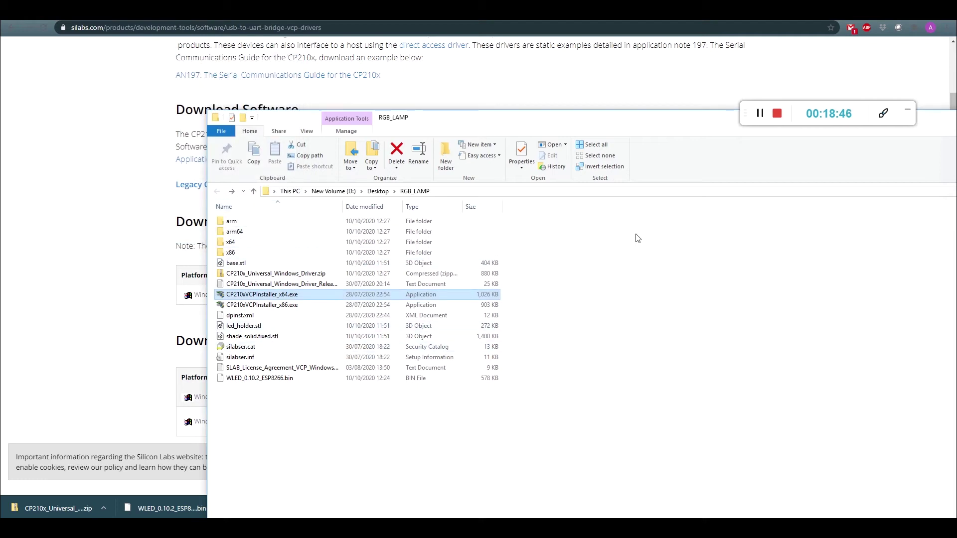
Minimize the Explorer window and return to Device Manager.
{"action": "left_click_drag", "start_coordinate": [706, 119], "coordinate": [542, 156]}
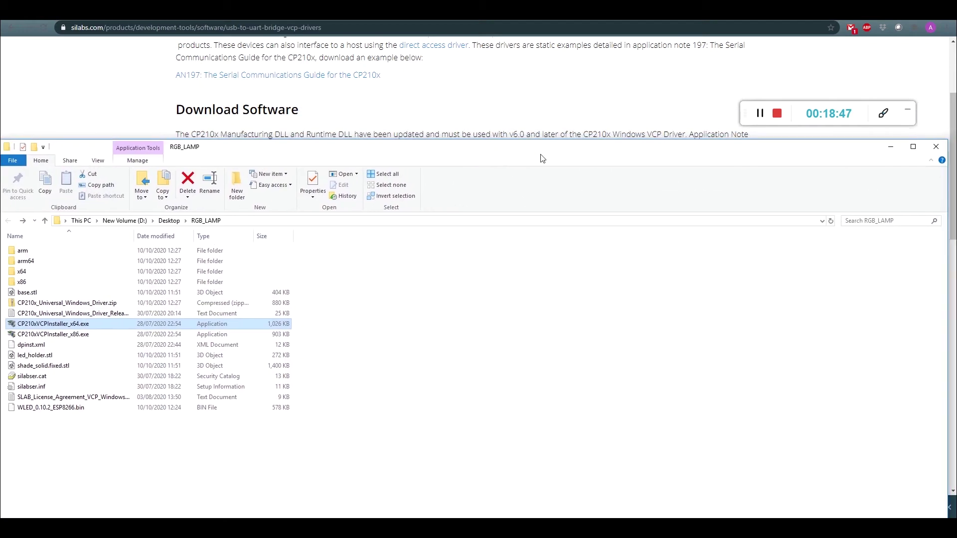
{"action": "left_click", "coordinate": [890, 147]}
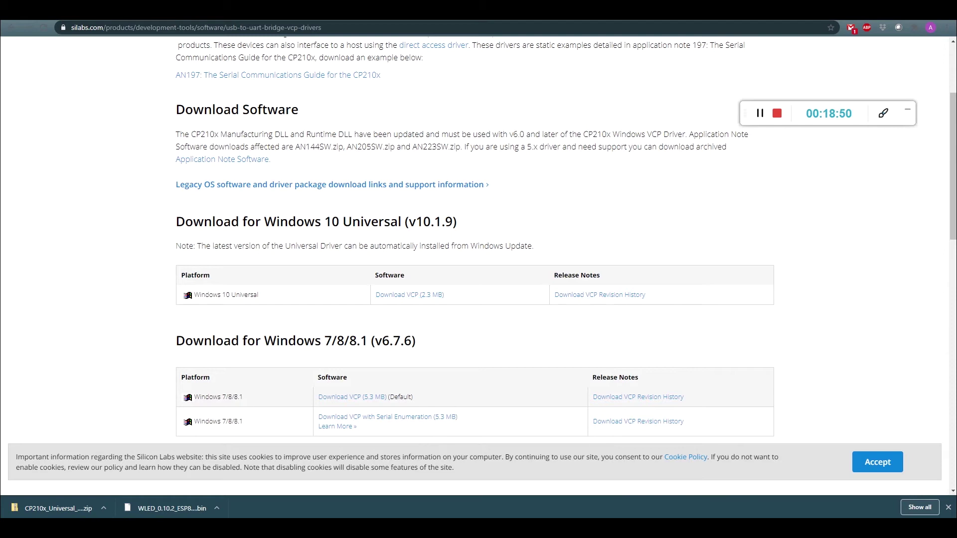
{"action": "key", "text": "alt+Tab"}
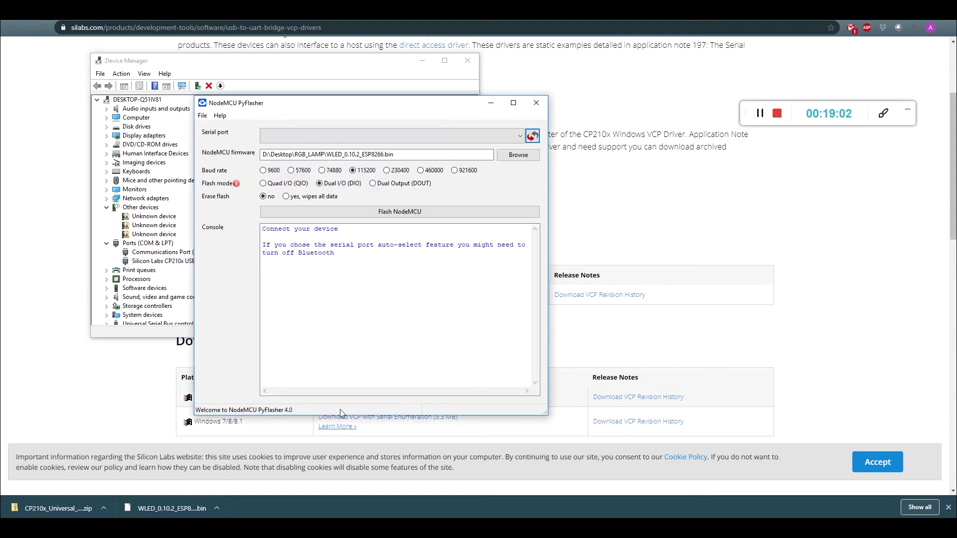
Select COM7 as the serial port in NodeMCU PyFlasher.
{"action": "left_click", "coordinate": [521, 140]}
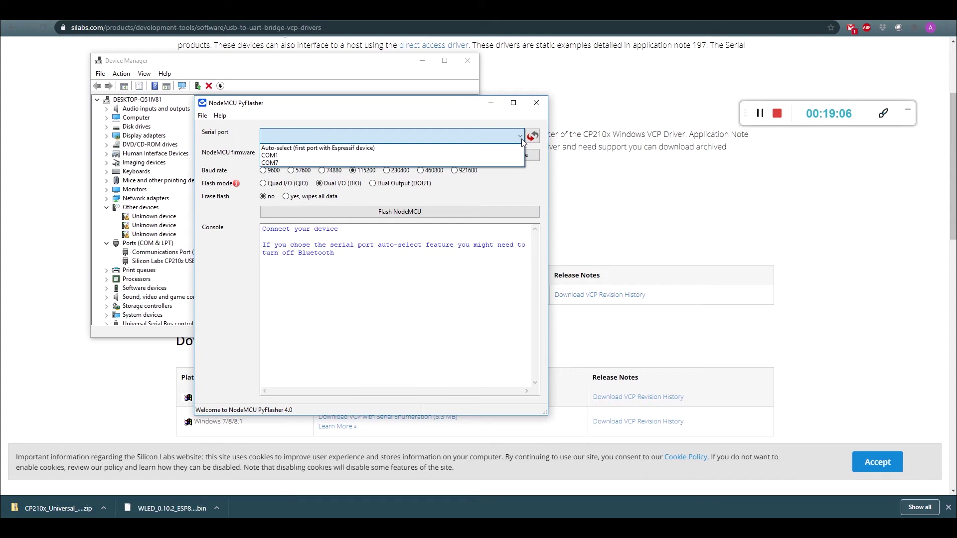
{"action": "left_click", "coordinate": [504, 163]}
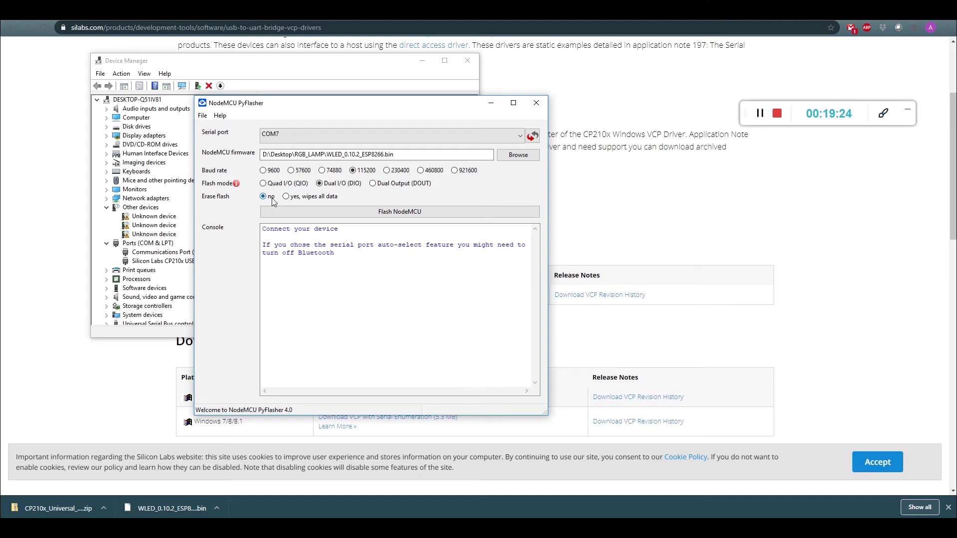
Flash WLED_0.10.2_ESP8266.bin to the ESP8266 until 'Firmware successfully flashed' appears.
{"action": "left_click", "coordinate": [446, 214]}
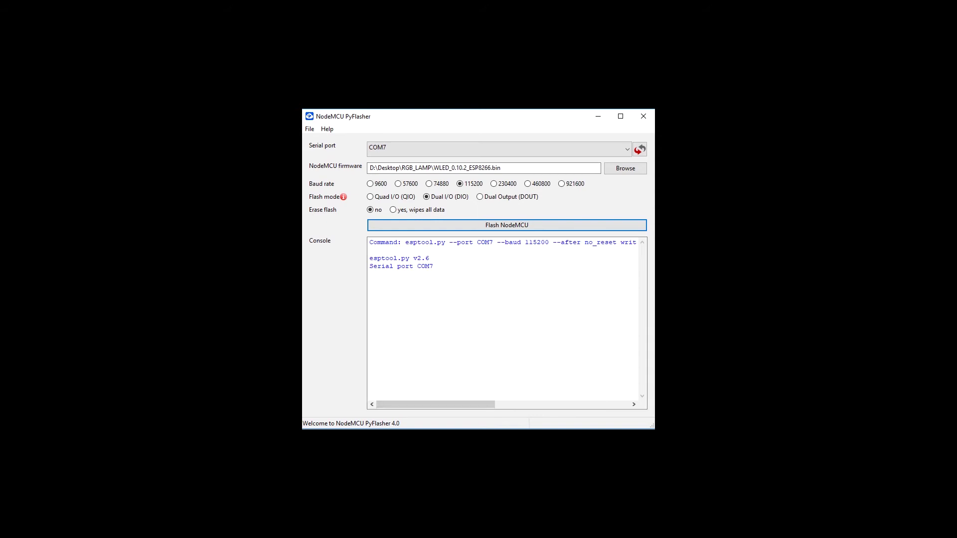
{"action": "left_click", "coordinate": [556, 228]}
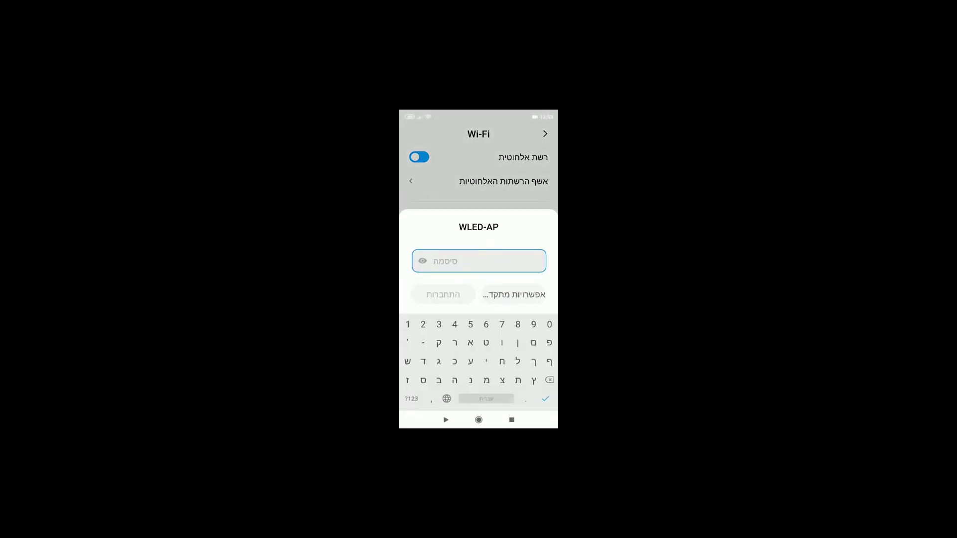
Switch the phone keyboard to English to enter the WLED-AP password.
{"action": "left_click", "coordinate": [447, 398]}
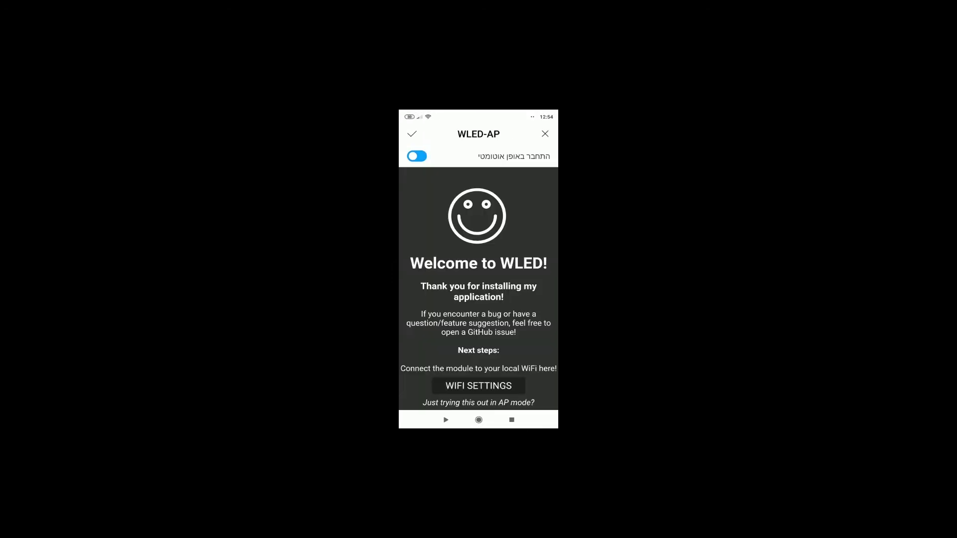
Scroll down the Welcome to WLED page to the 'TO THE CONTROLS!' link.
{"action": "scroll", "coordinate": [479, 289], "scroll_direction": "down", "scroll_amount": 1}
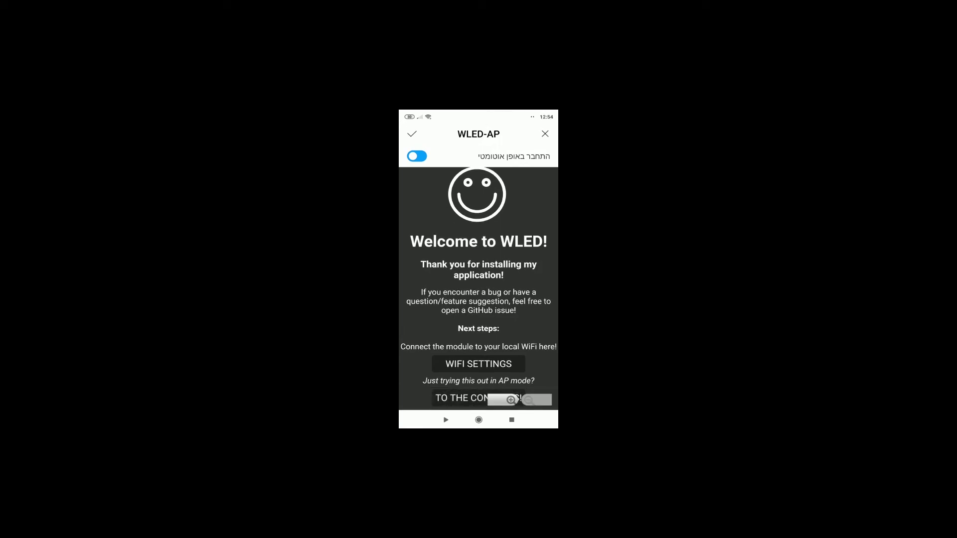
{"action": "scroll", "coordinate": [478, 289], "scroll_direction": "down", "scroll_amount": 1}
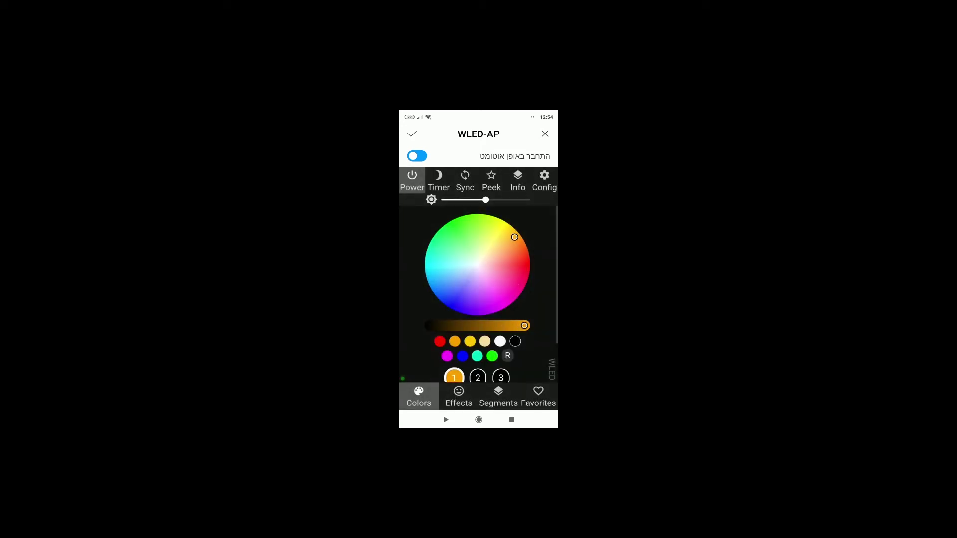
Try yellow, then white, then green on the WLED colour wheel.
{"action": "scroll", "coordinate": [477, 294], "scroll_direction": "down", "scroll_amount": 2}
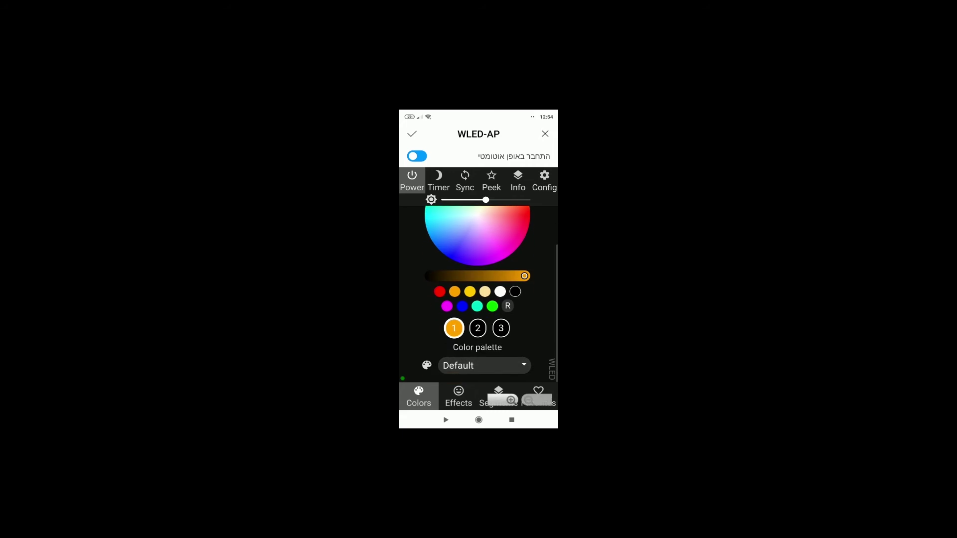
{"action": "scroll", "coordinate": [477, 294], "scroll_direction": "up", "scroll_amount": 2}
{"action": "left_click_drag", "start_coordinate": [514, 237], "coordinate": [509, 231]}
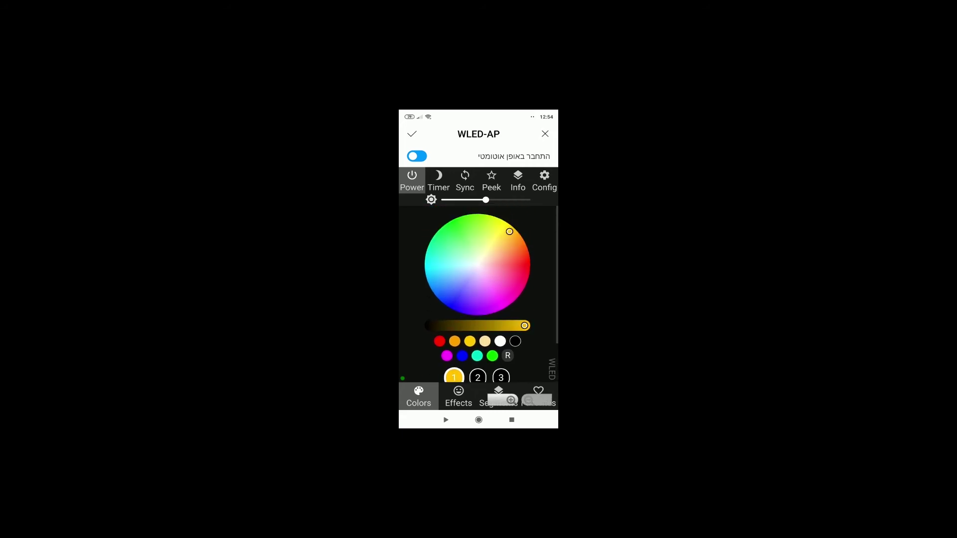
{"action": "left_click", "coordinate": [477, 264]}
{"action": "left_click", "coordinate": [455, 225]}
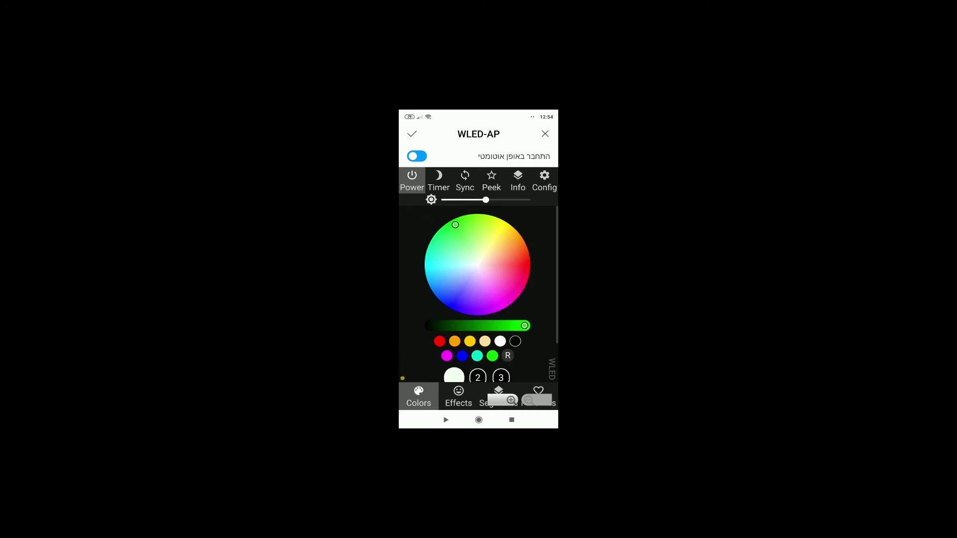
Open the colour palette list and close it without changes.
{"action": "scroll", "coordinate": [490, 294], "scroll_direction": "down", "scroll_amount": 2}
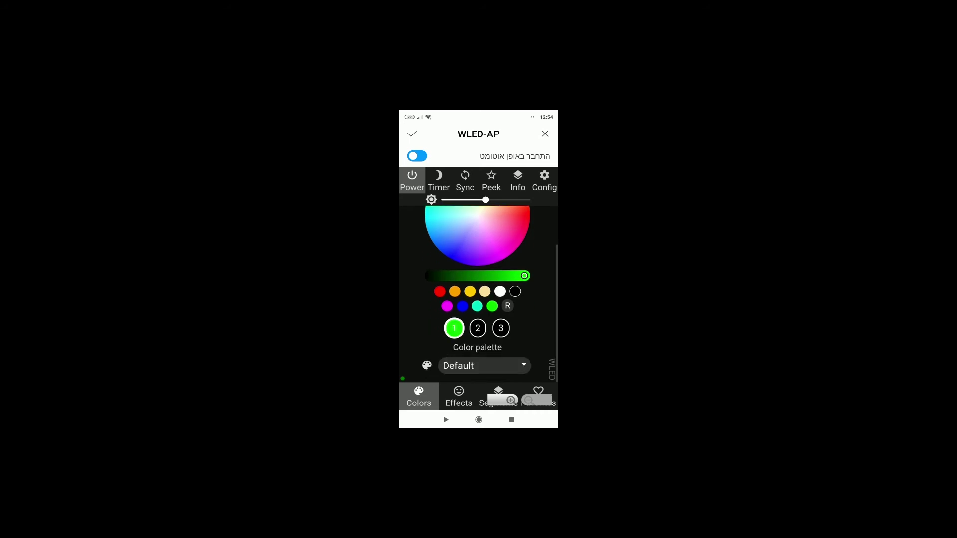
{"action": "left_click", "coordinate": [483, 365]}
{"action": "key", "text": "Escape"}
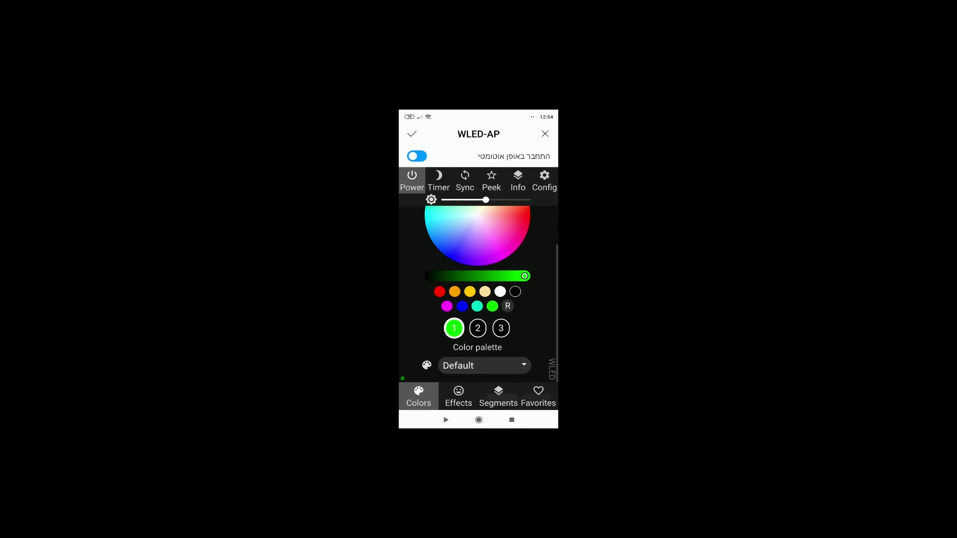
Switch the lamp to magenta, then finish on red.
{"action": "scroll", "coordinate": [478, 294], "scroll_direction": "up", "scroll_amount": 1}
{"action": "left_click", "coordinate": [503, 302]}
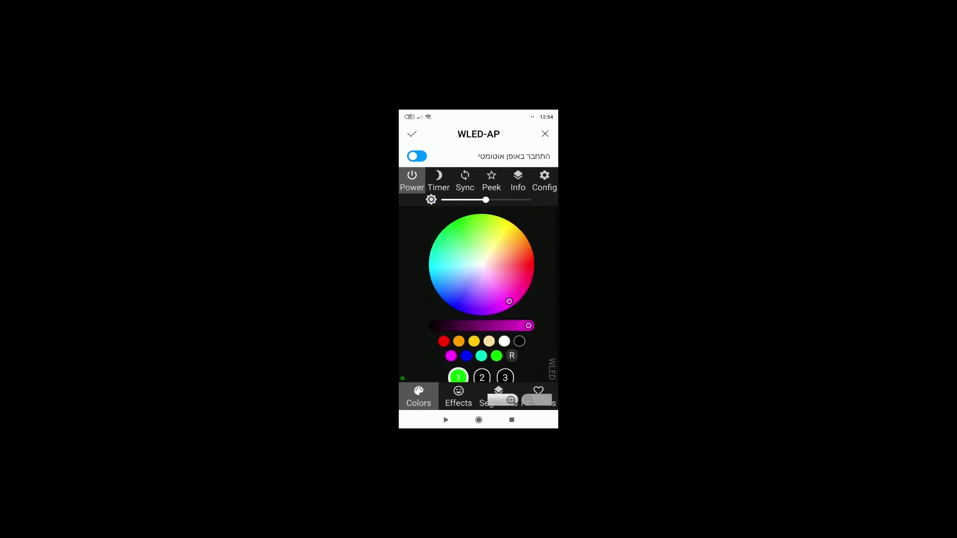
{"action": "scroll", "coordinate": [477, 294], "scroll_direction": "down", "scroll_amount": 1}
{"action": "left_click", "coordinate": [523, 220]}
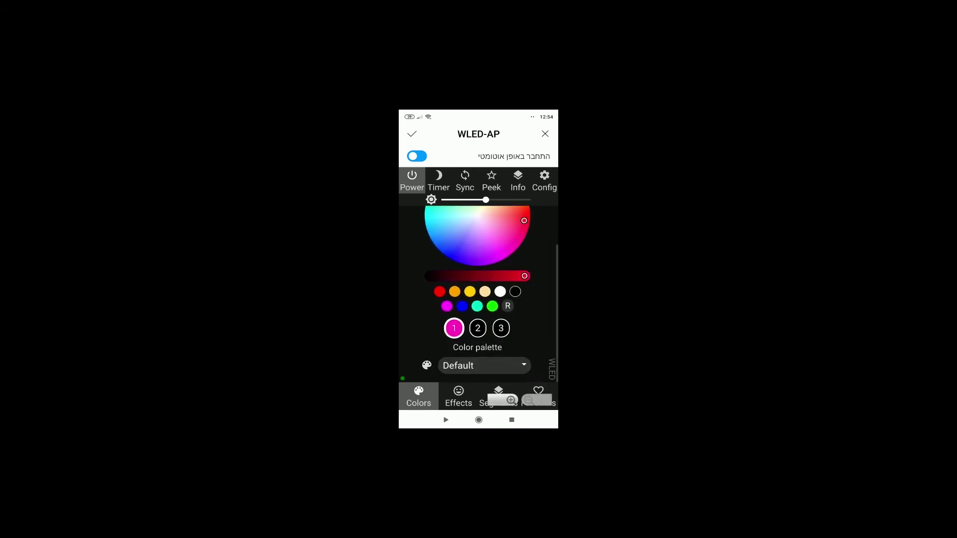